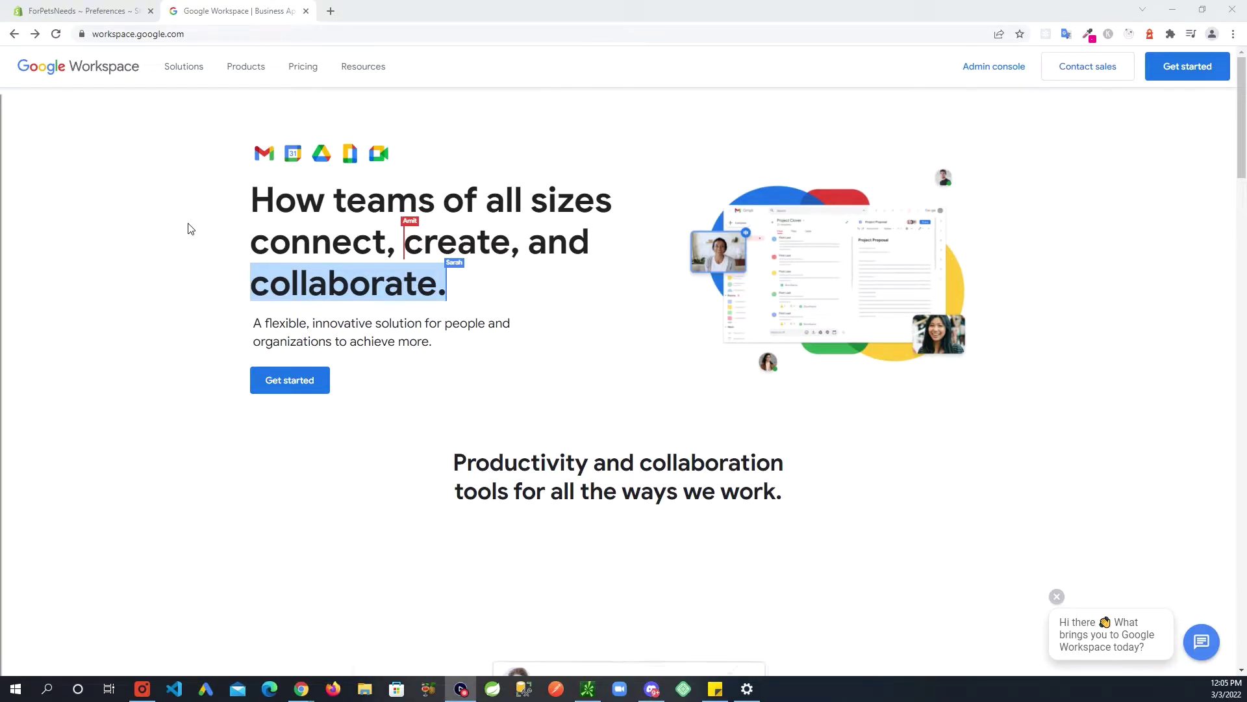
# Go to Google Workspace pricing and view the Business Starter, Standard, Plus and Enterprise plan cards.
pyautogui.click(245, 34)
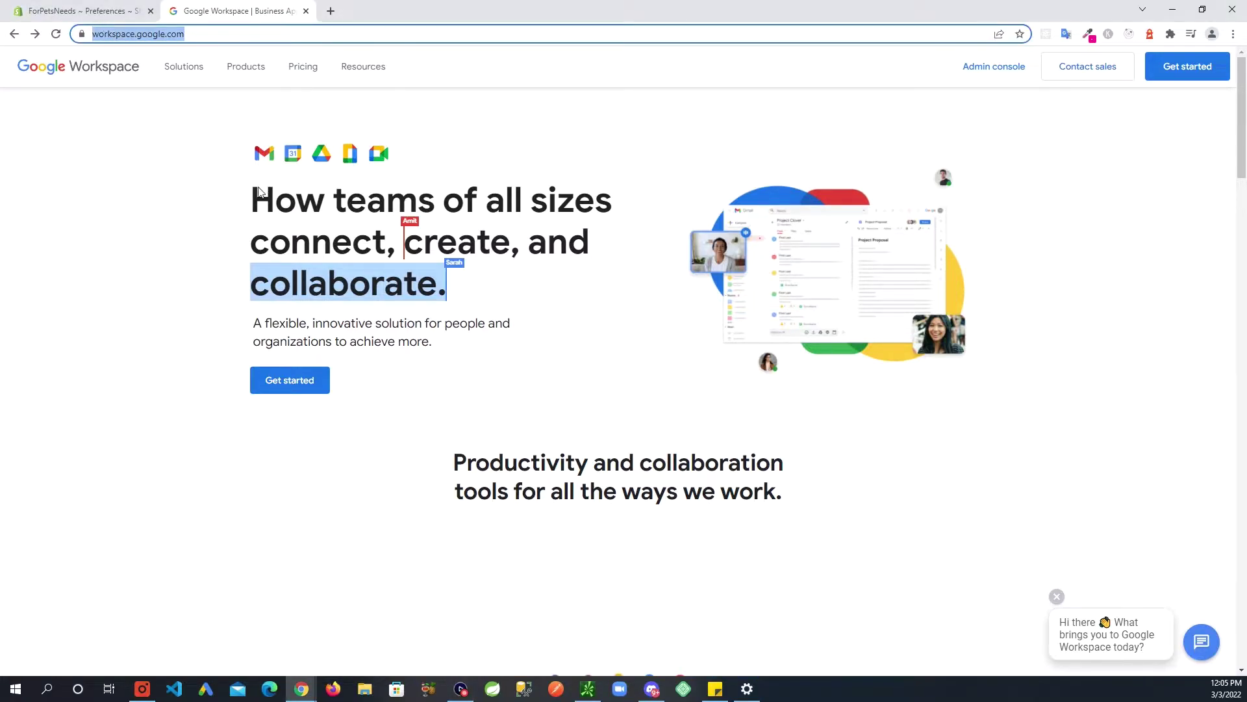
pyautogui.click(127, 447)
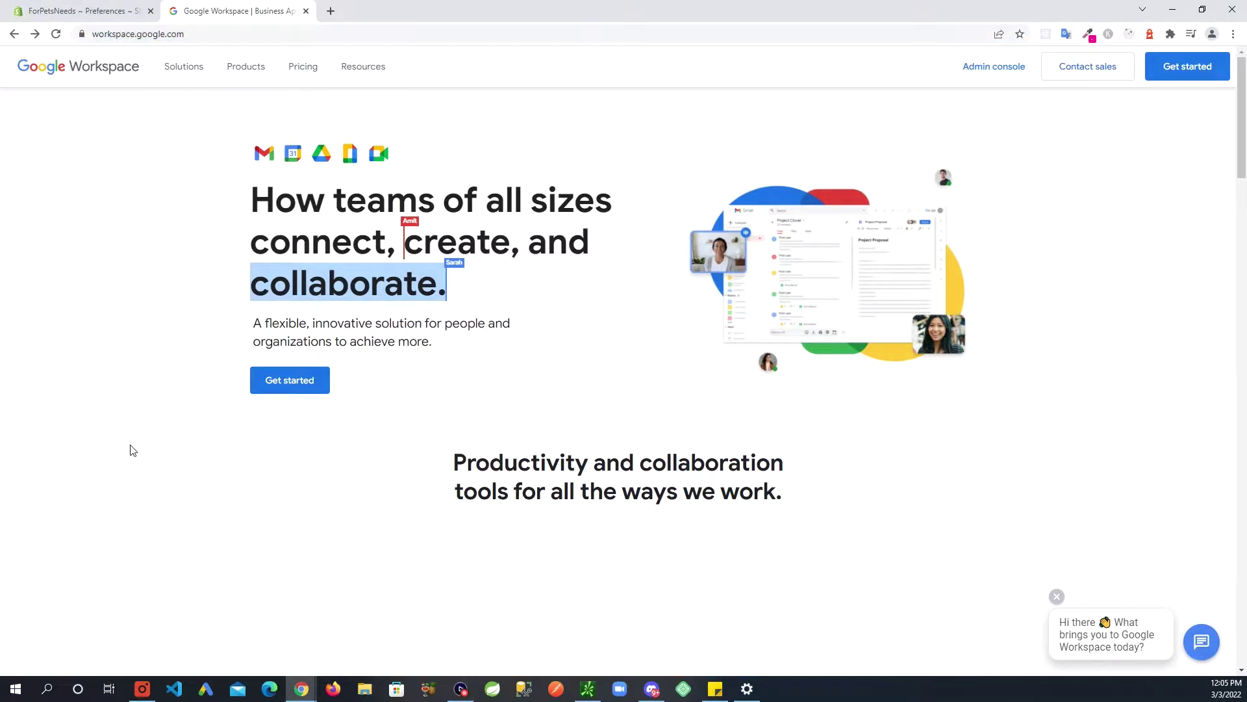
pyautogui.click(302, 71)
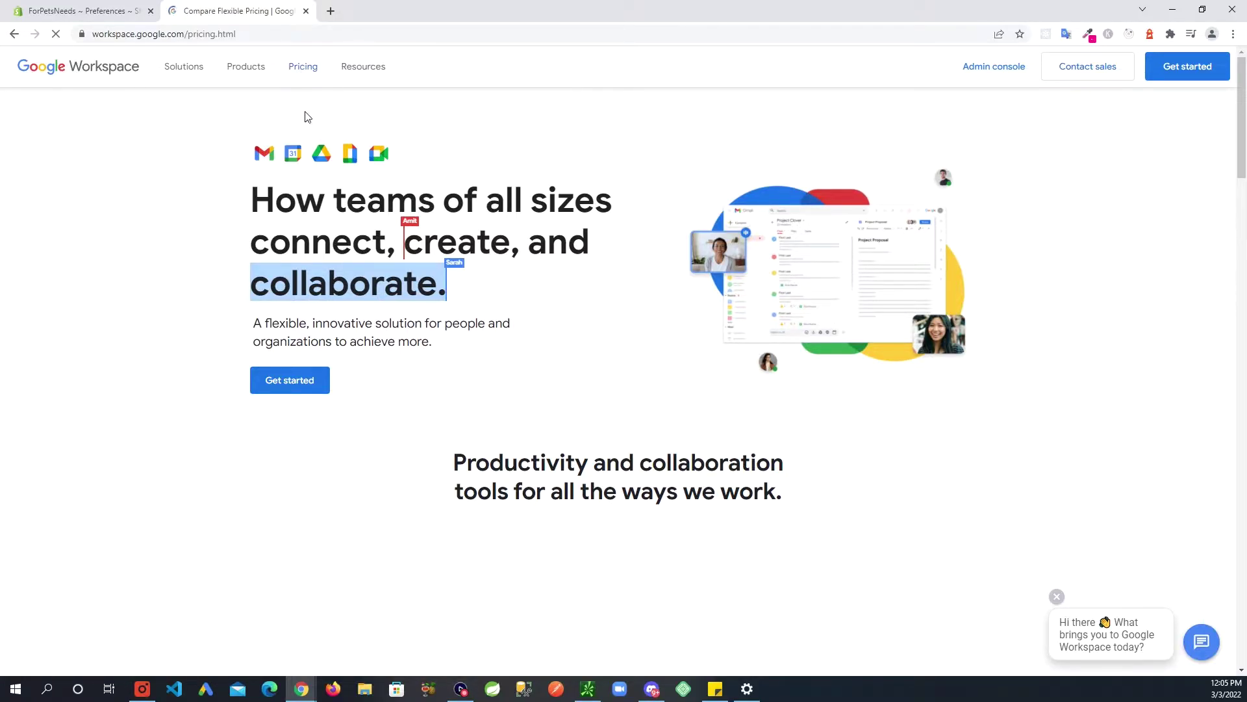
pyautogui.scroll(-1, 272, 406)
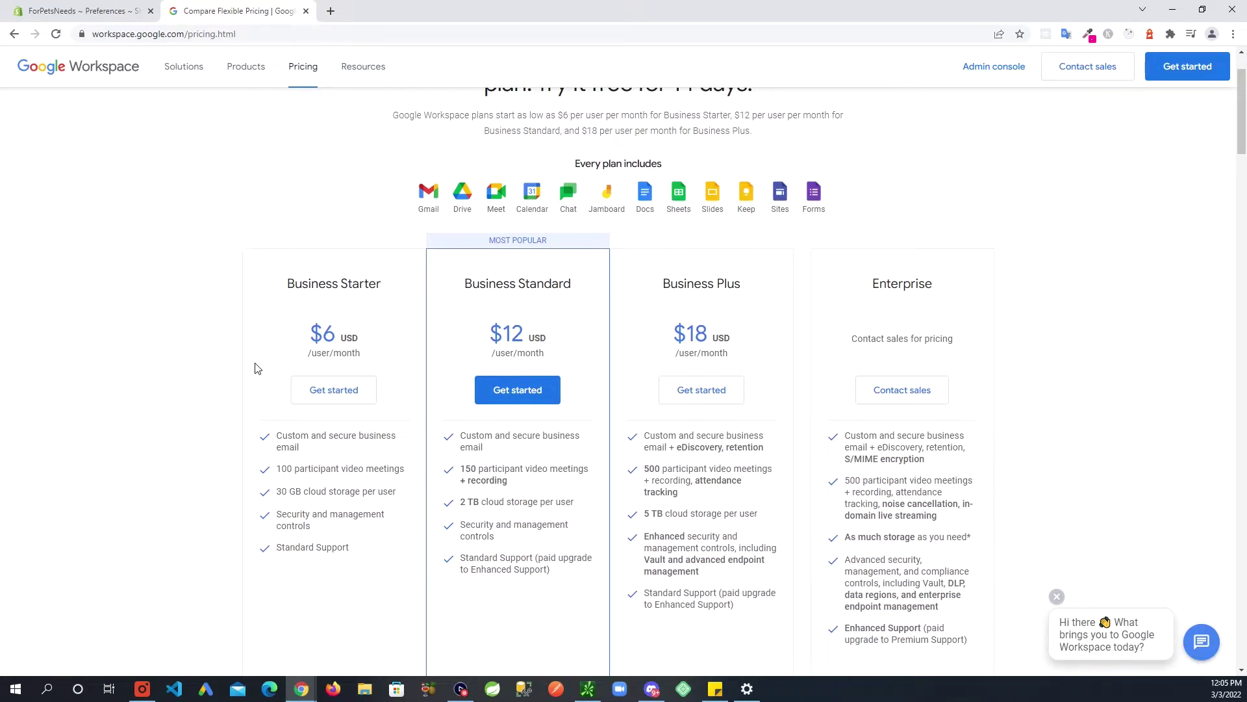
pyautogui.scroll(-1, 256, 364)
pyautogui.scroll(1, 319, 290)
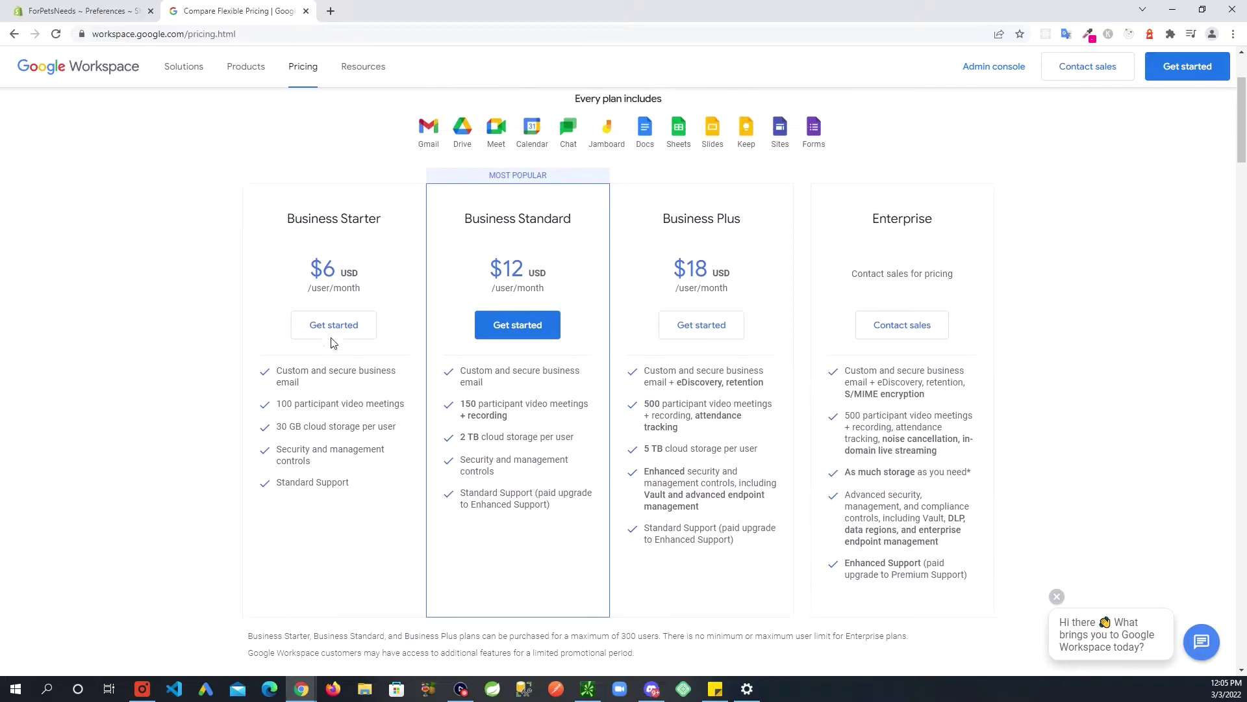
# Start the Business Starter signup, enter the business name and choose the tiktoksmashes.com admin username.
pyautogui.click(332, 333)
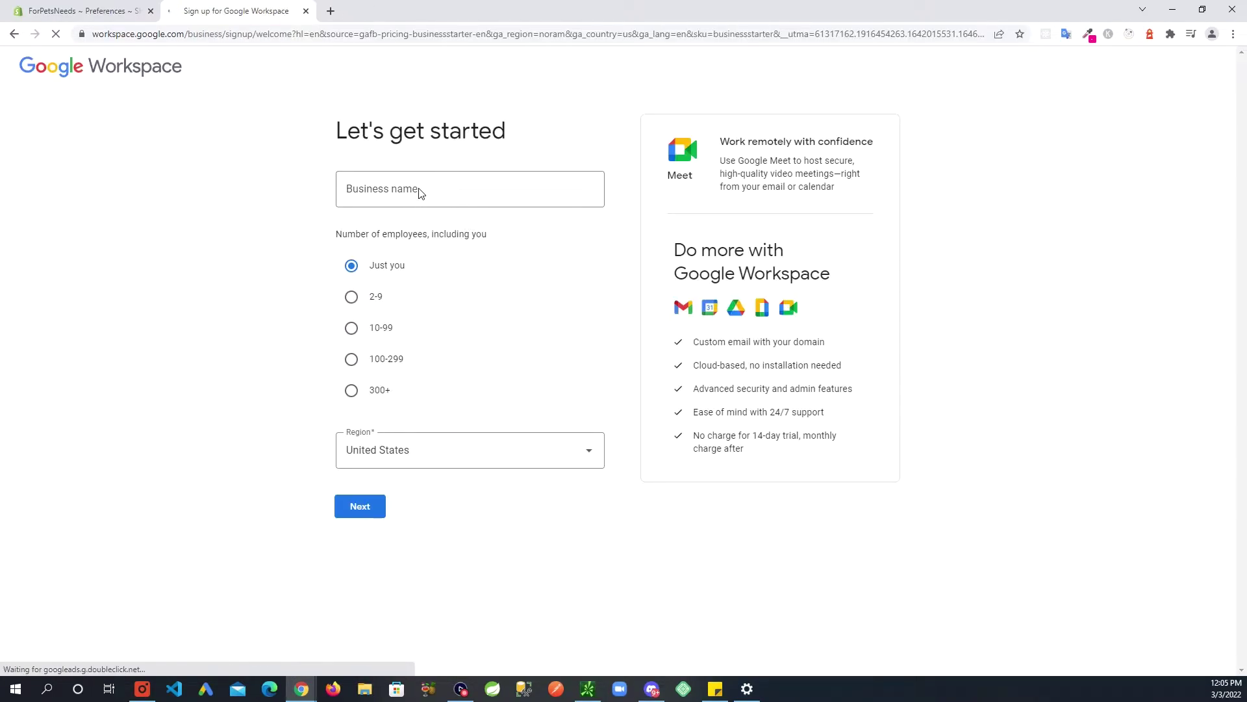
pyautogui.click(420, 195)
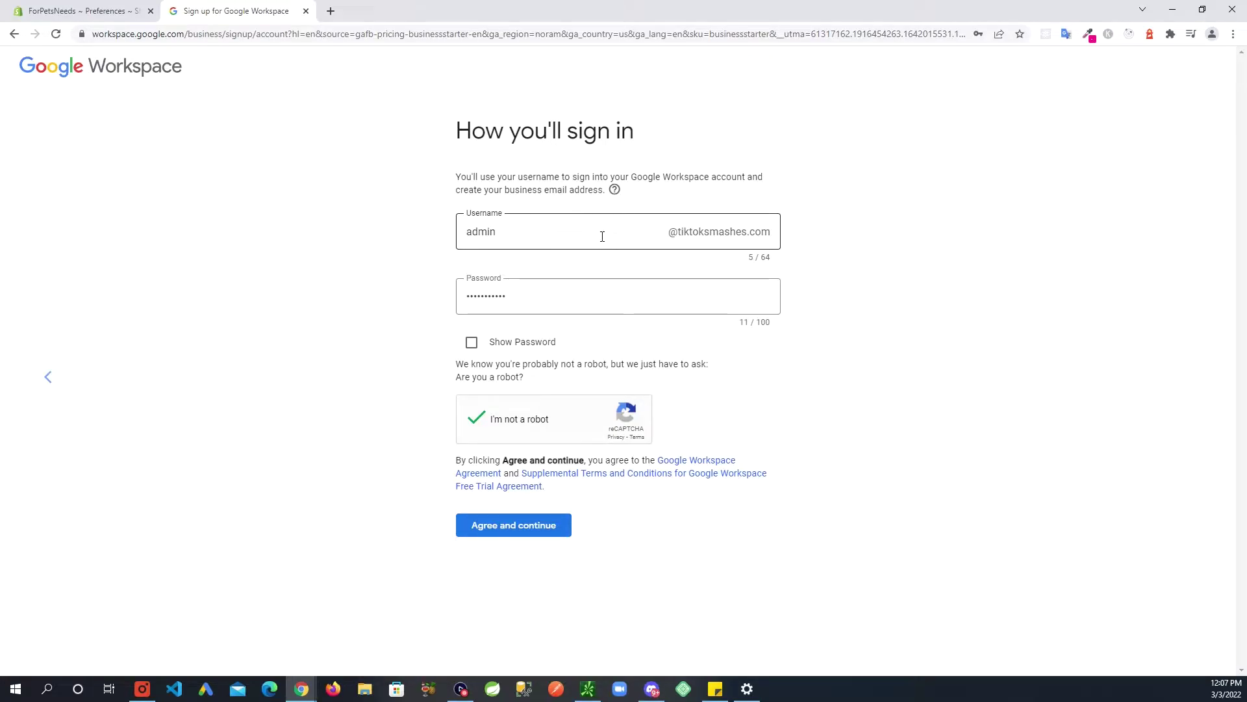
pyautogui.moveTo(559, 234); pyautogui.dragTo(426, 231)
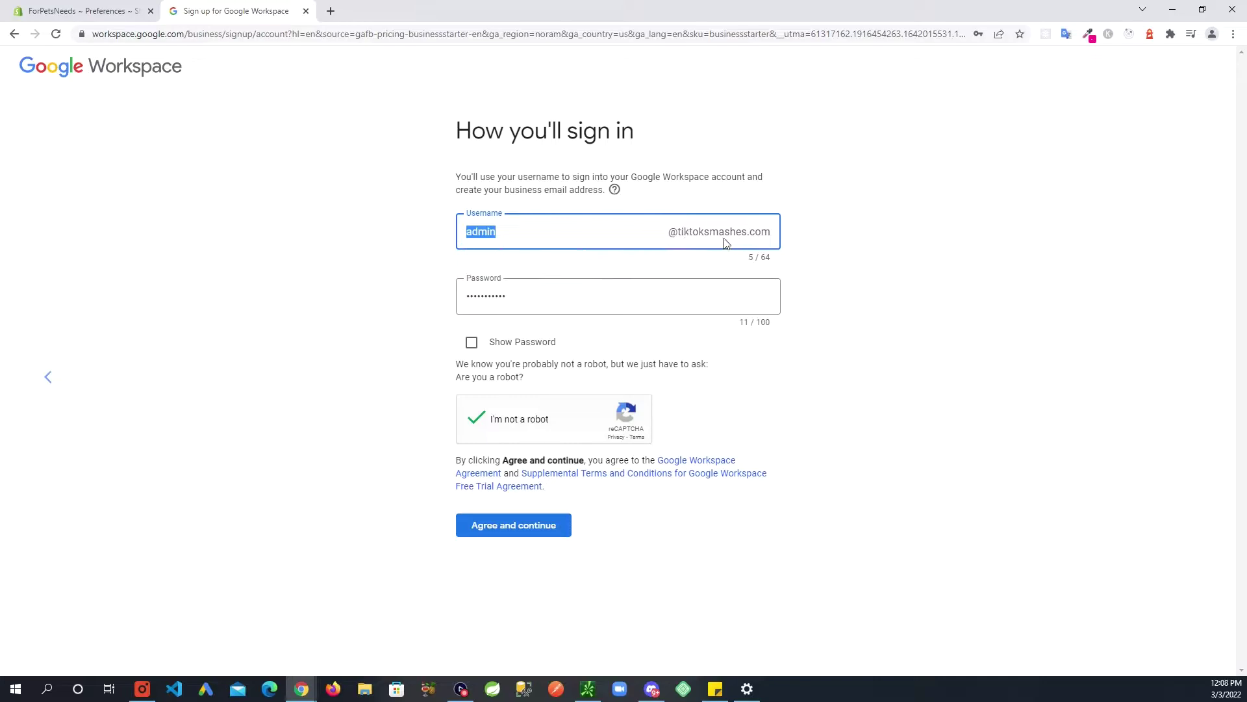
# Agree and continue to reach the Google Admin 'Welcome, let's set up Google Workspace' page.
pyautogui.click(946, 270)
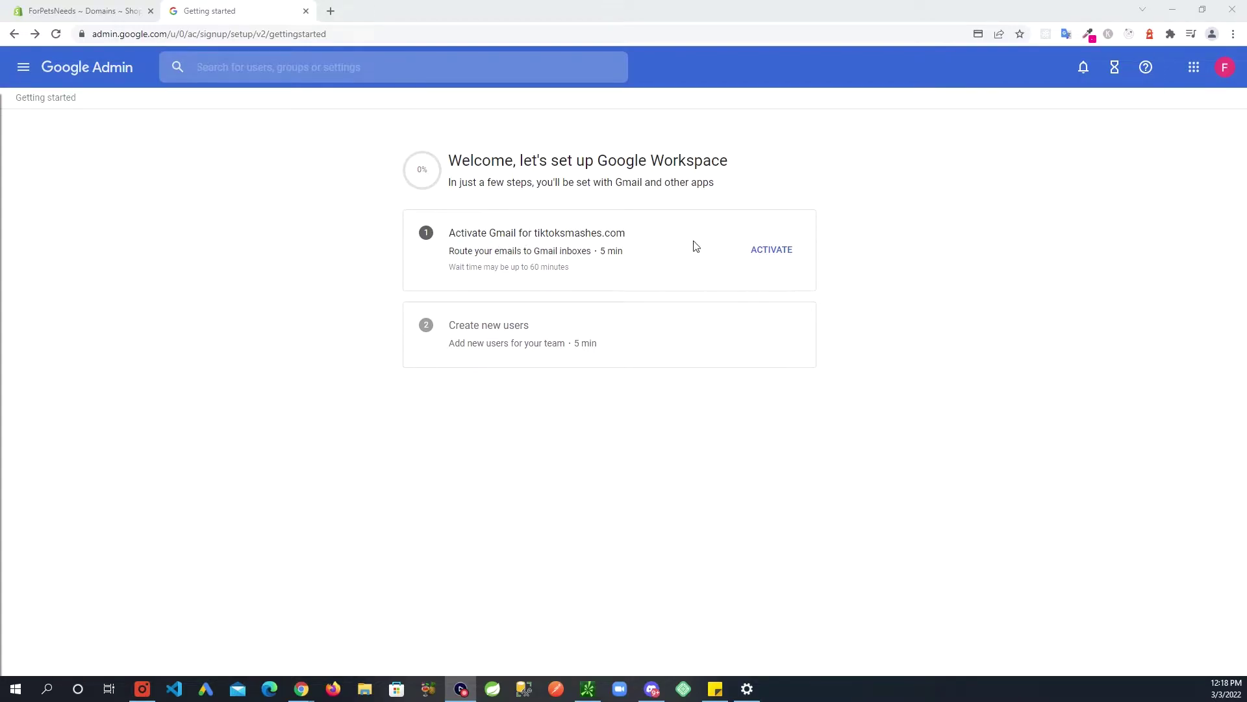
# Activate Gmail for tiktoksmashes.com and sign in to GoDaddy to authorize it.
pyautogui.click(766, 255)
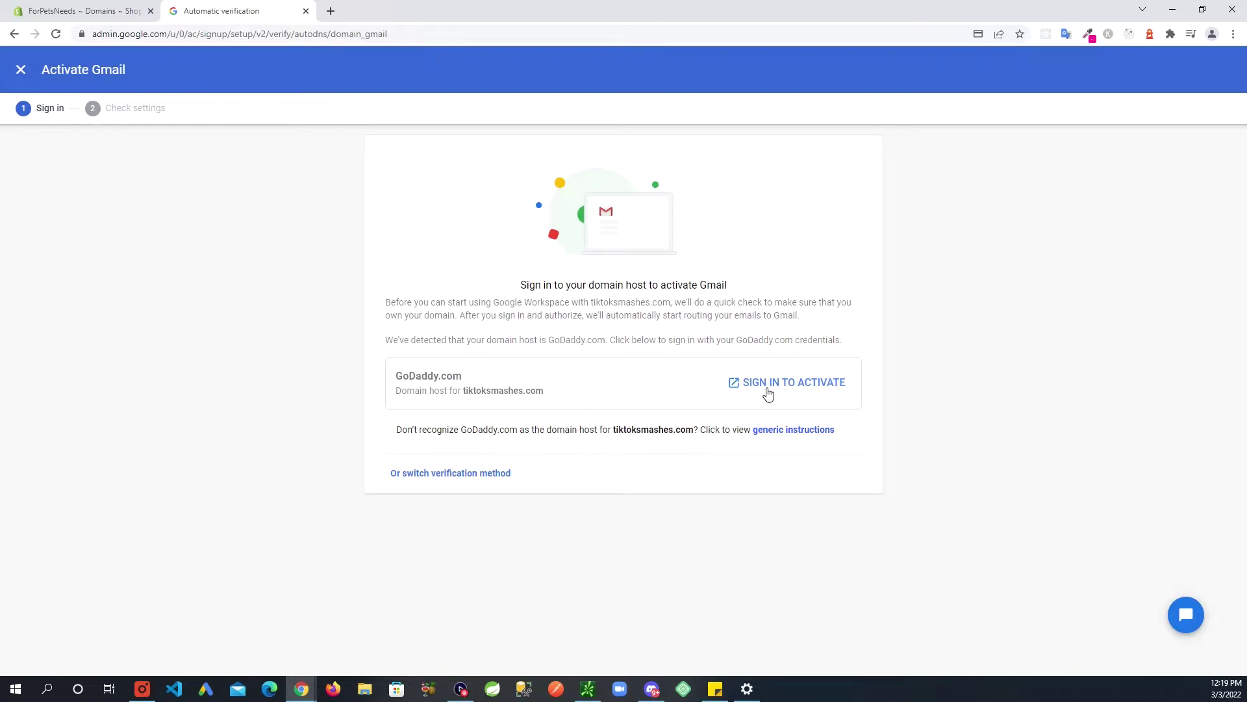
pyautogui.click(769, 392)
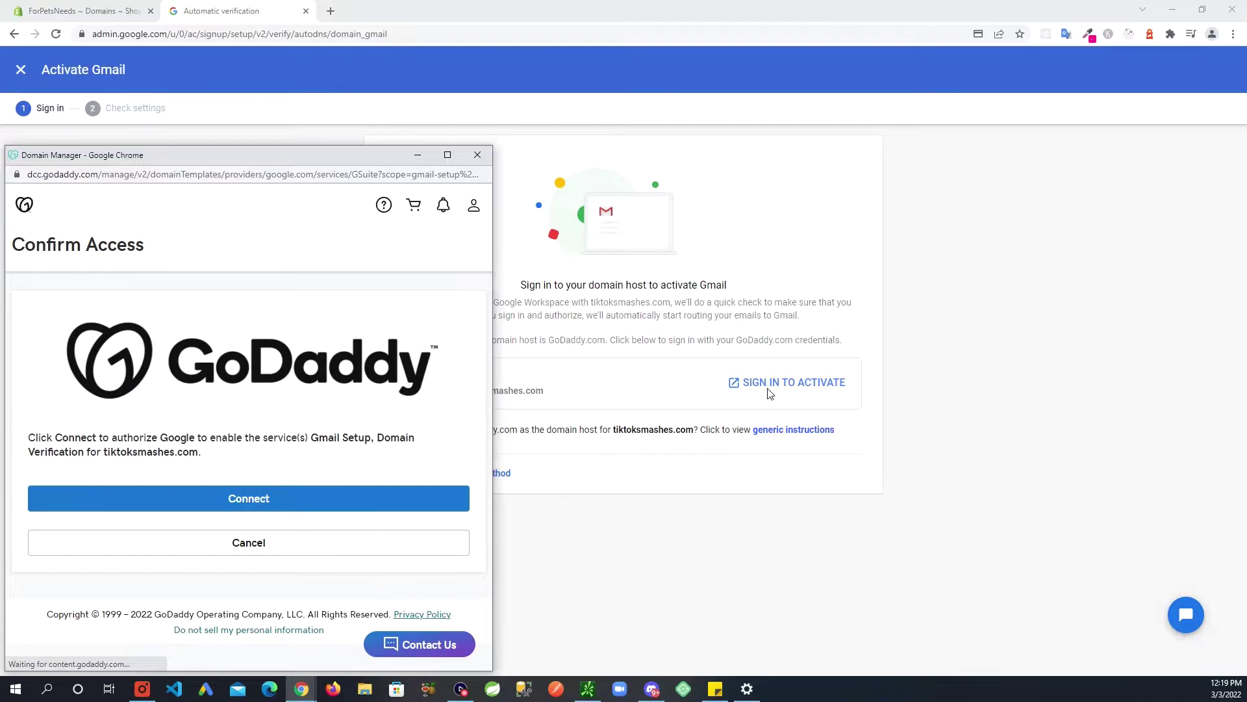
# Connect Google in GoDaddy's Confirm Access popup and return to the Automatic verification window.
pyautogui.moveTo(146, 158); pyautogui.dragTo(309, 75)
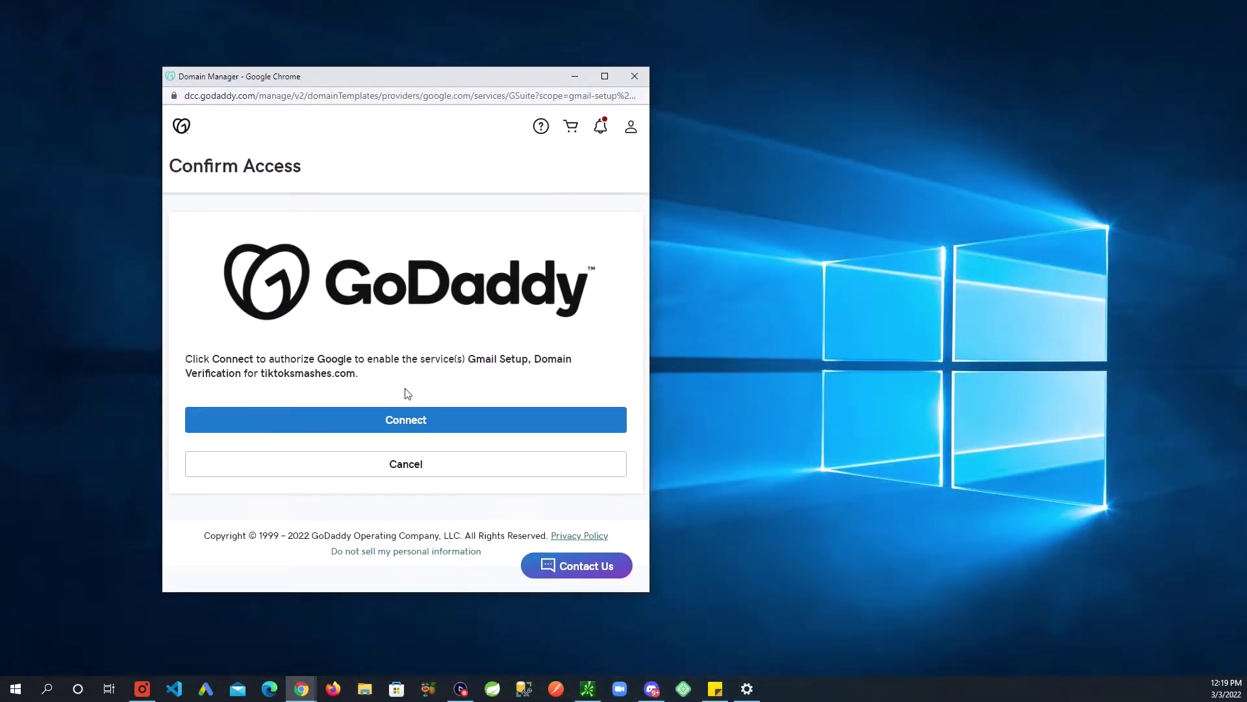
pyautogui.click(397, 427)
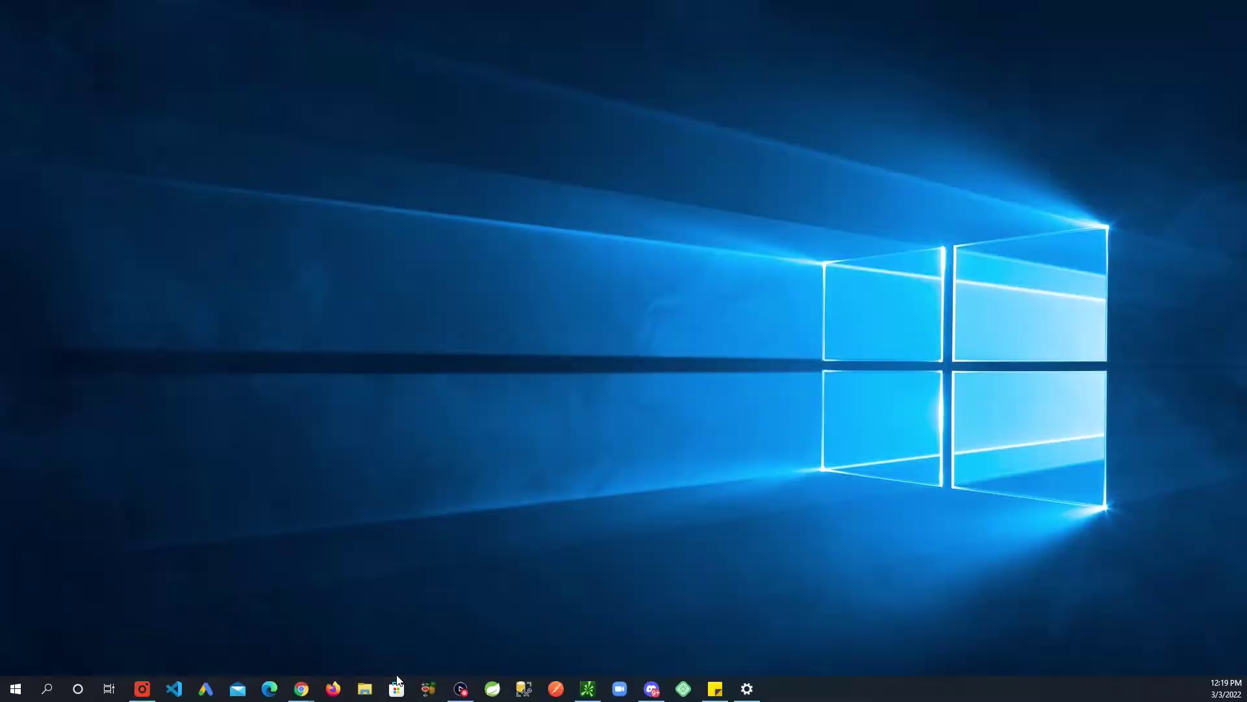
pyautogui.moveTo(301, 688)
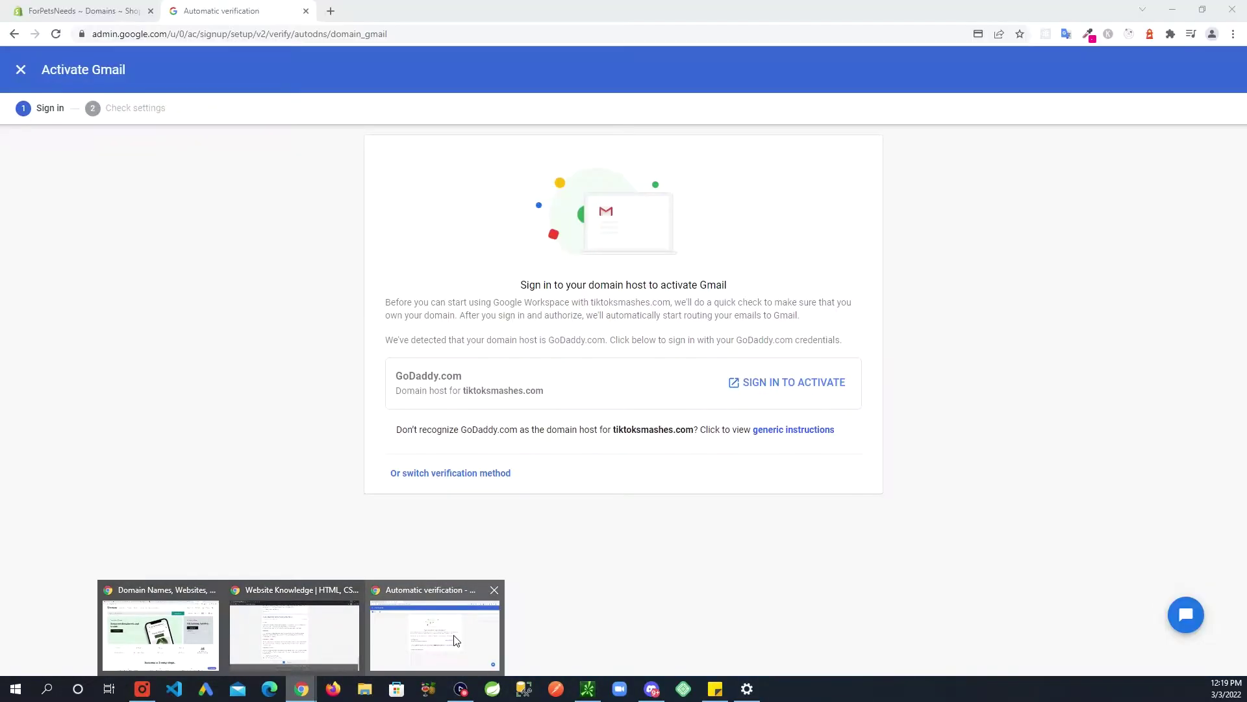
pyautogui.click(456, 640)
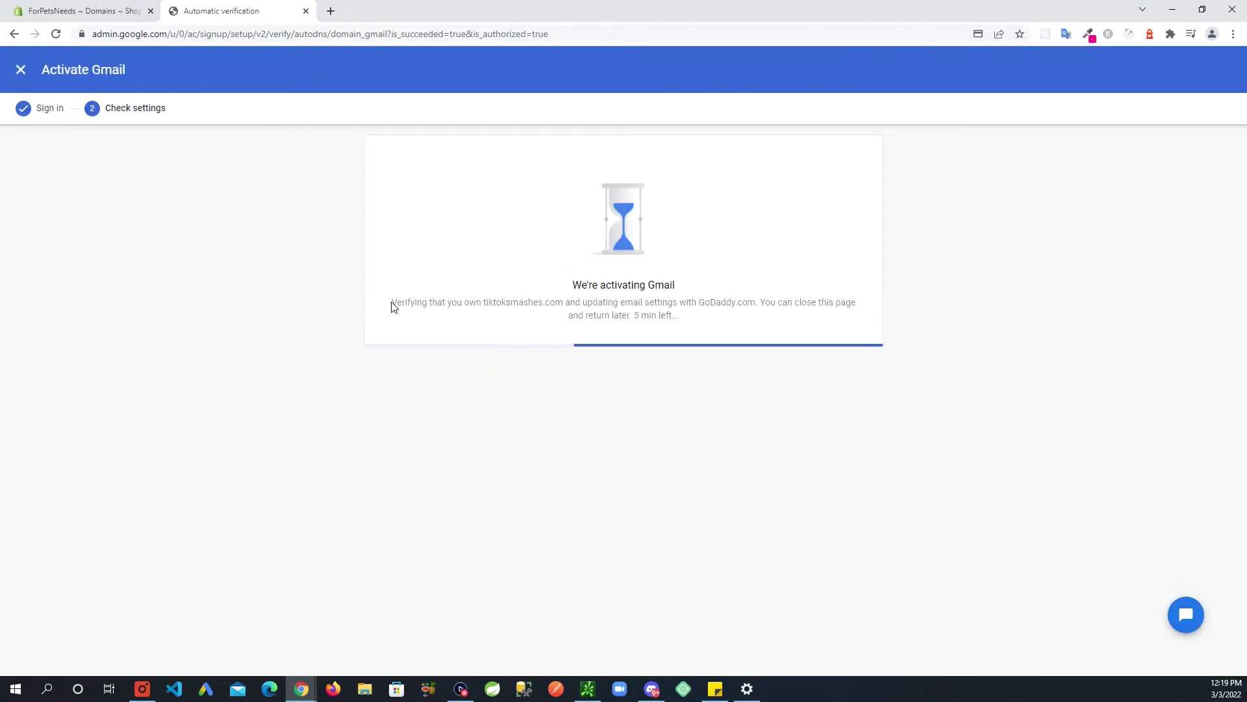
# Wait for tiktoksmashes.com verification to finish so Gmail shows activated and setup reaches 67%.
pyautogui.moveTo(391, 303); pyautogui.dragTo(723, 322)
pyautogui.click(749, 279)
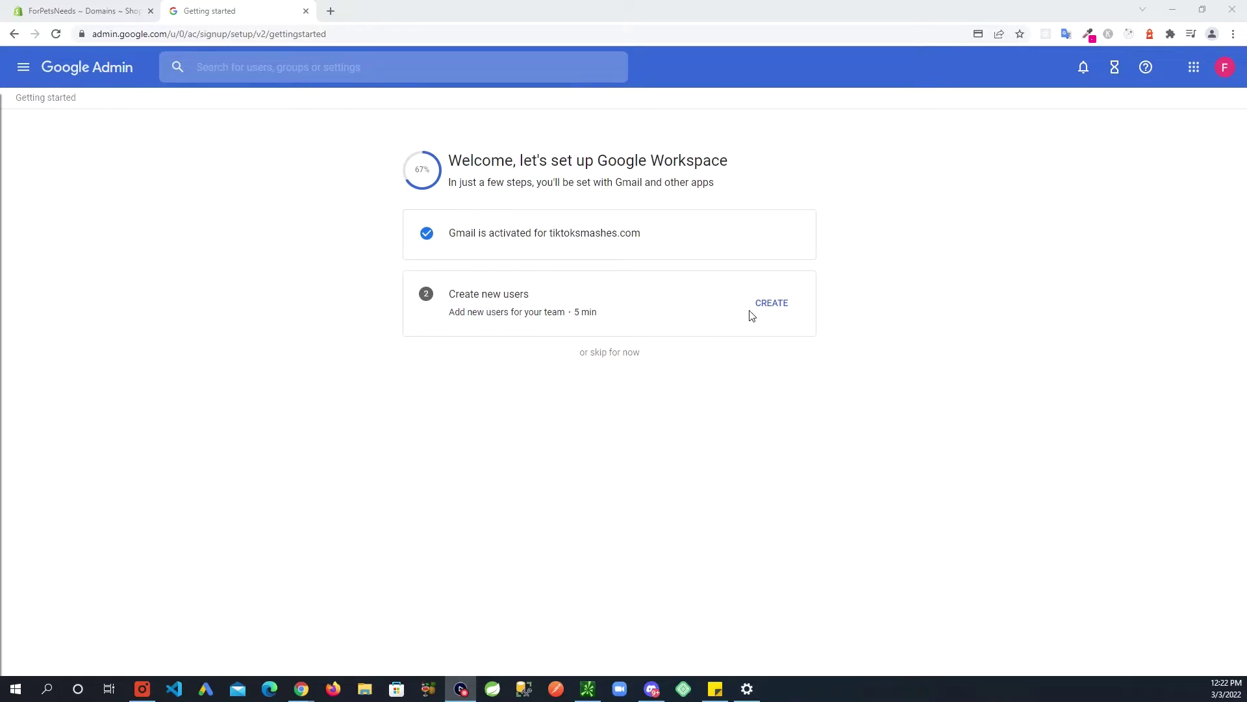
pyautogui.click(770, 313)
pyautogui.click(770, 313)
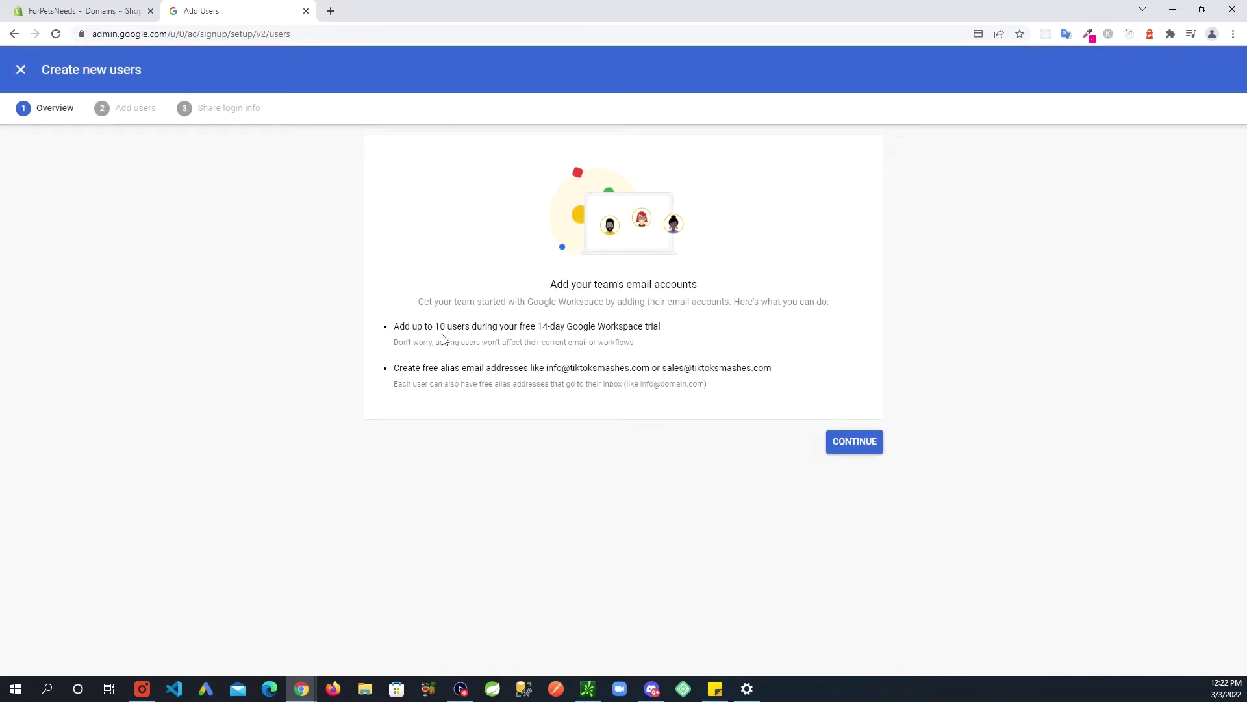
pyautogui.moveTo(394, 326); pyautogui.dragTo(663, 326)
pyautogui.click(666, 325)
pyautogui.click(21, 70)
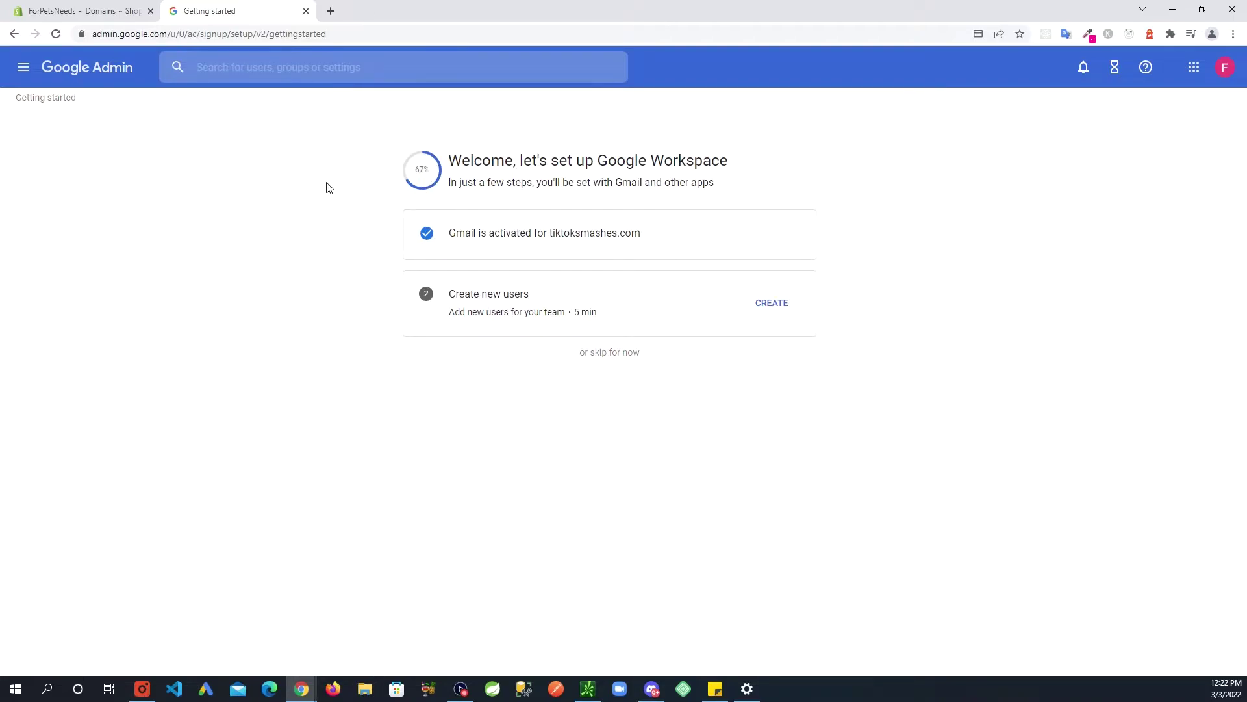
# Go to the Google Admin console home, then switch back to the ForPetsNeeds Shopify tab.
pyautogui.click(24, 71)
pyautogui.click(46, 118)
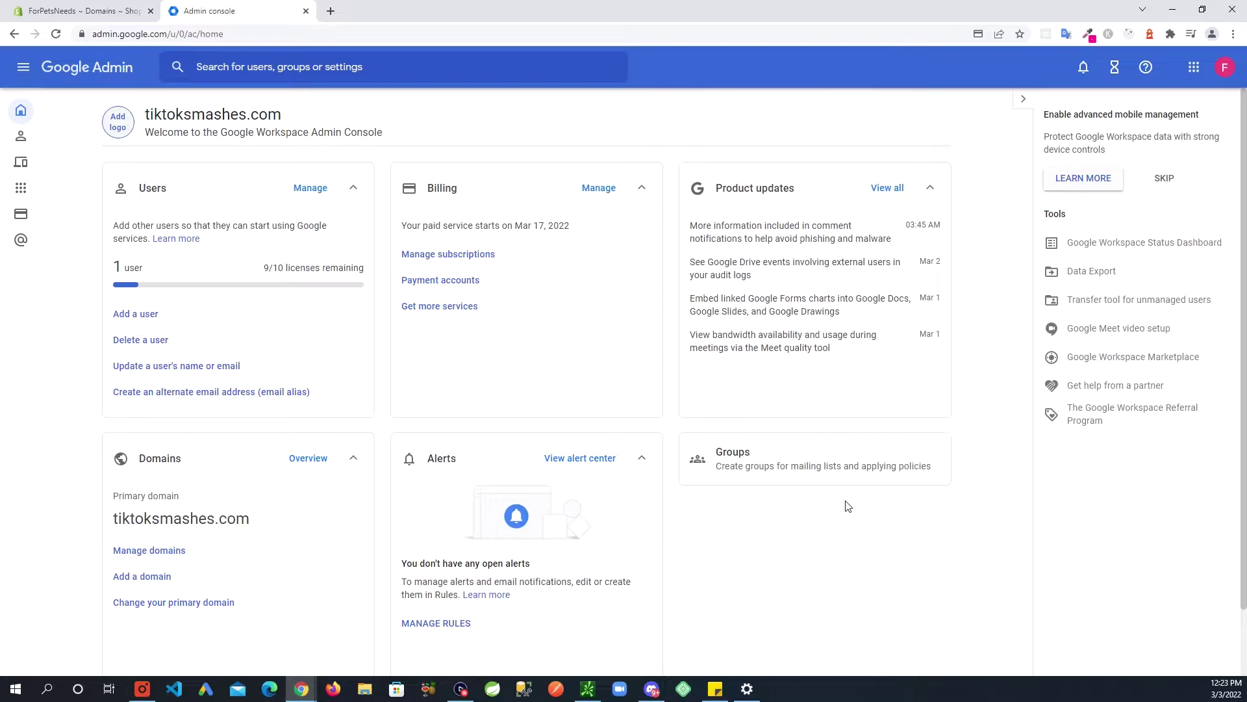
pyautogui.hotkey('ctrl', 'shift', 'Tab')
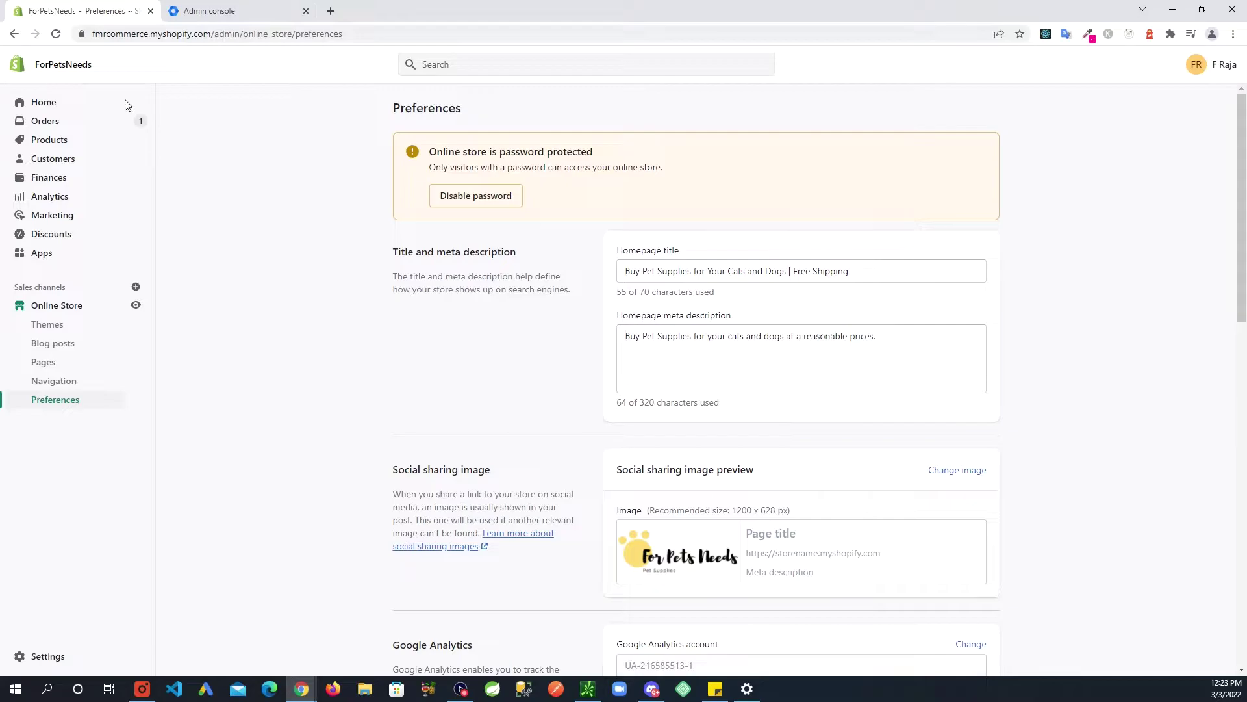
# Open the ForPetsNeeds store Settings on the Store details page.
pyautogui.click(41, 659)
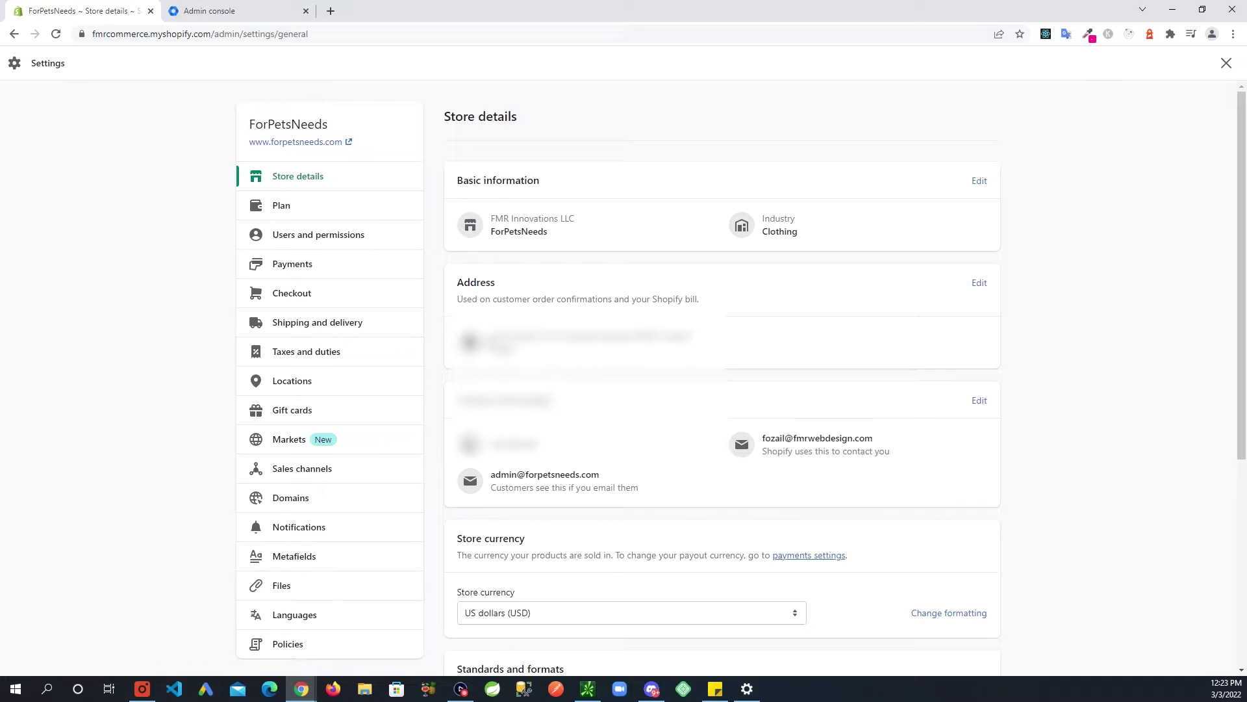
# Replace the sender email's domain with tiktoksmashes.com and save the store details.
pyautogui.click(979, 402)
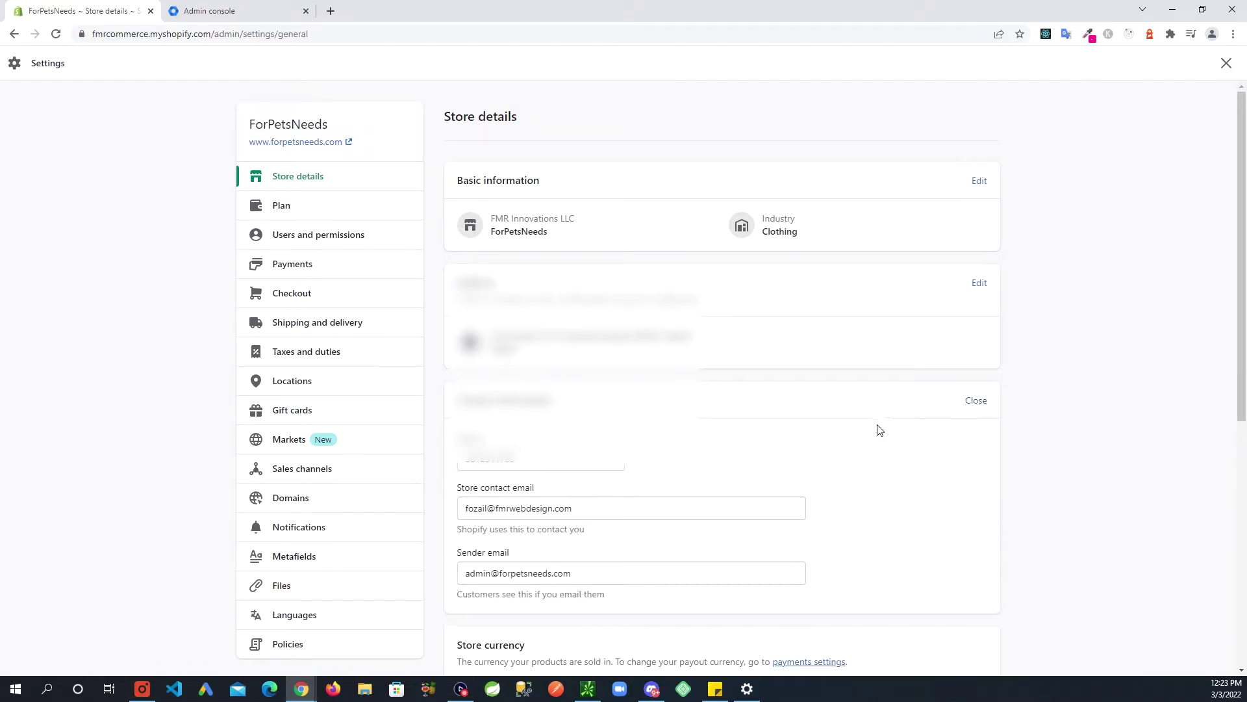
pyautogui.scroll(-1, 877, 431)
pyautogui.scroll(-1, 878, 431)
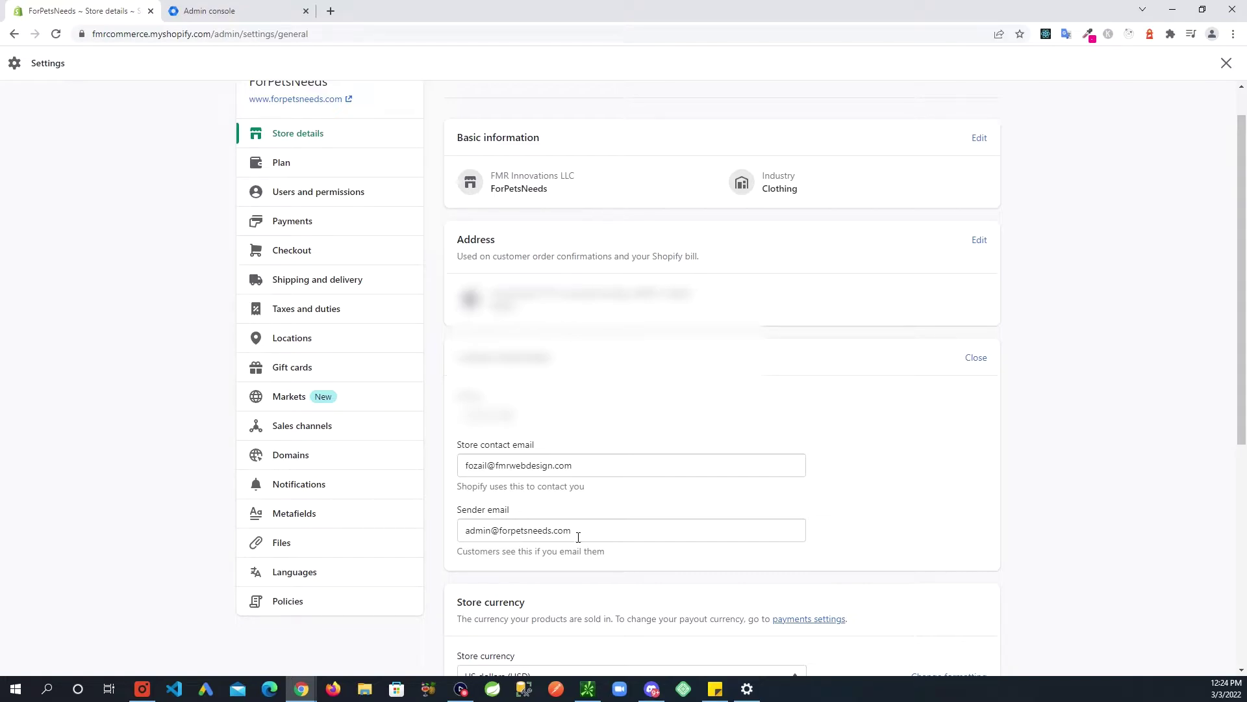
pyautogui.moveTo(573, 532); pyautogui.dragTo(501, 531)
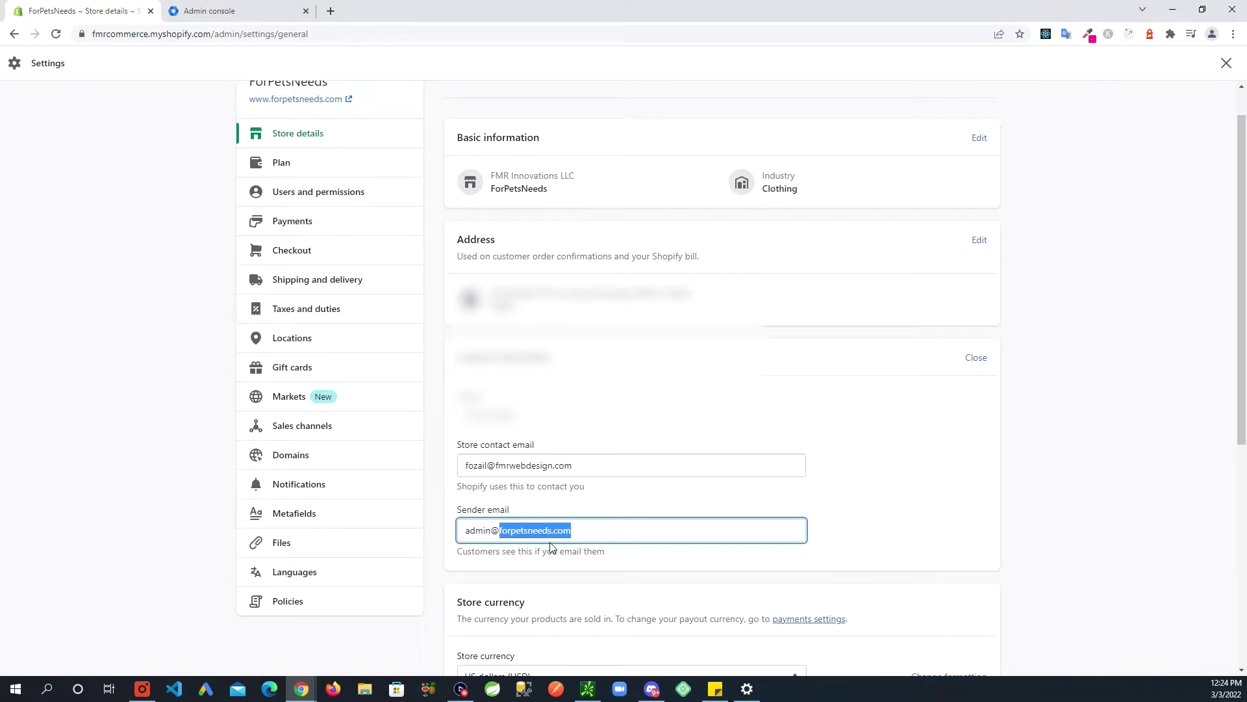
pyautogui.write('ti')
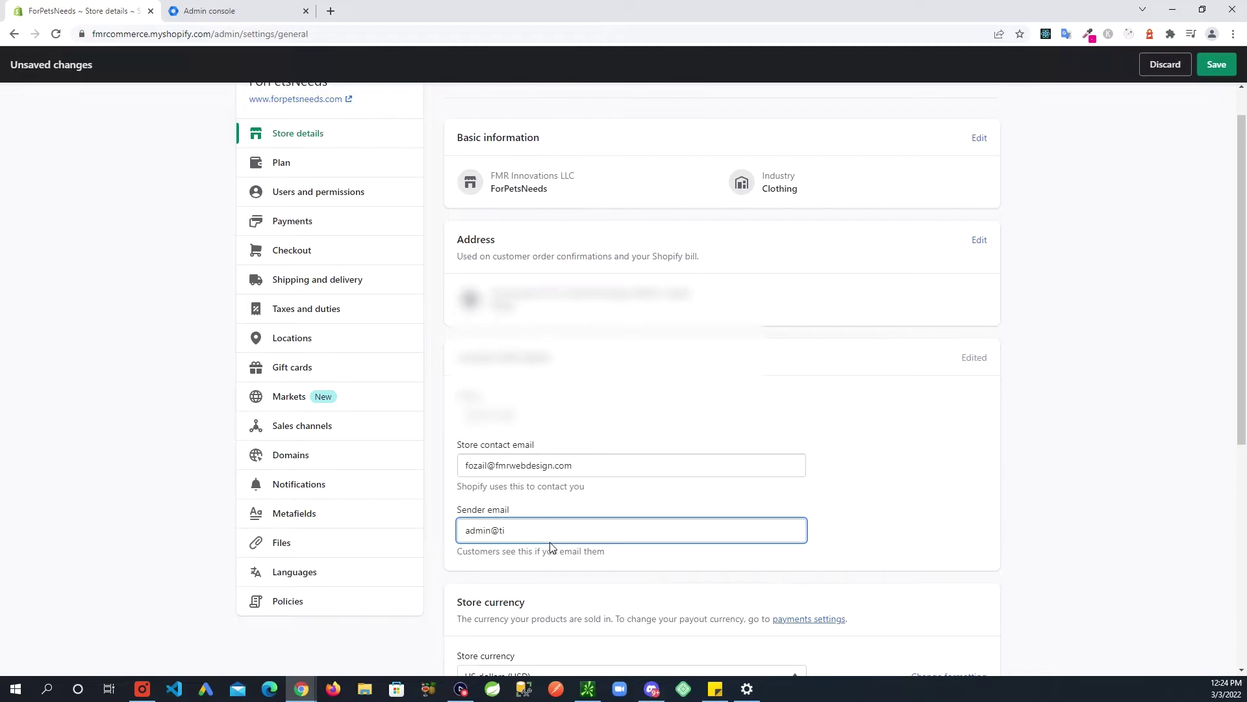
pyautogui.write('ktoksmashes.com')
pyautogui.click(917, 500)
pyautogui.scroll(-1, 914, 499)
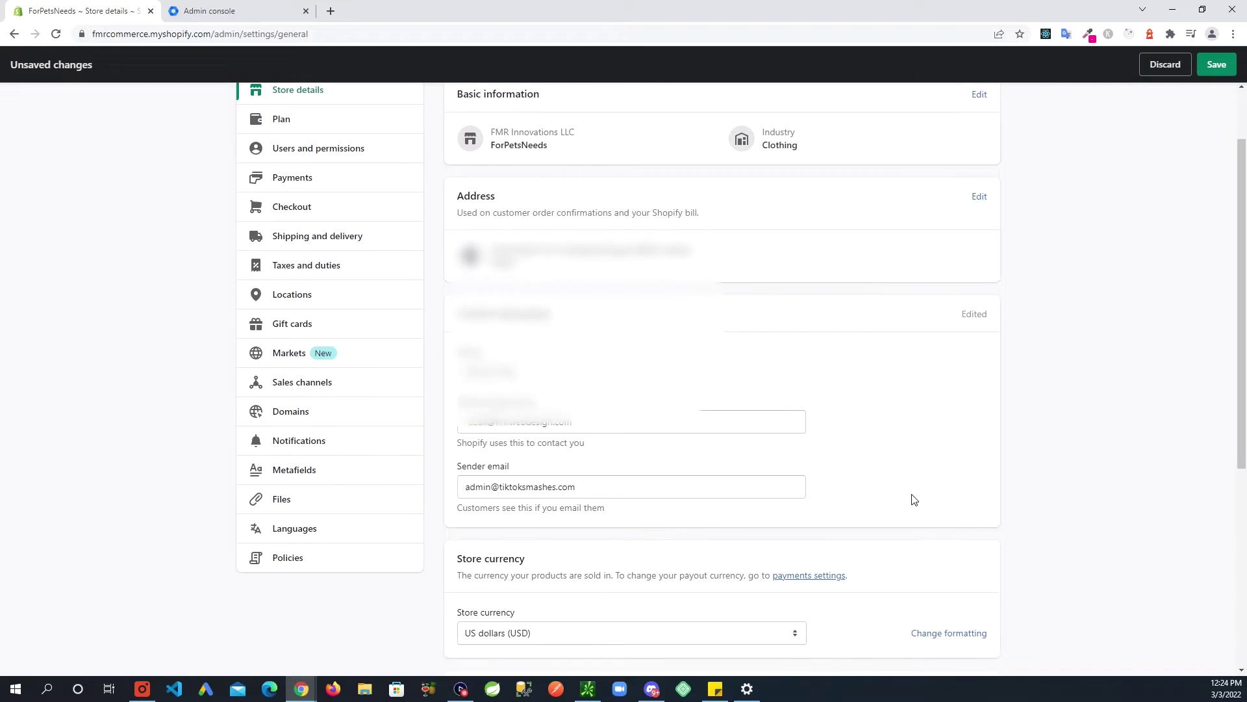
pyautogui.click(1218, 71)
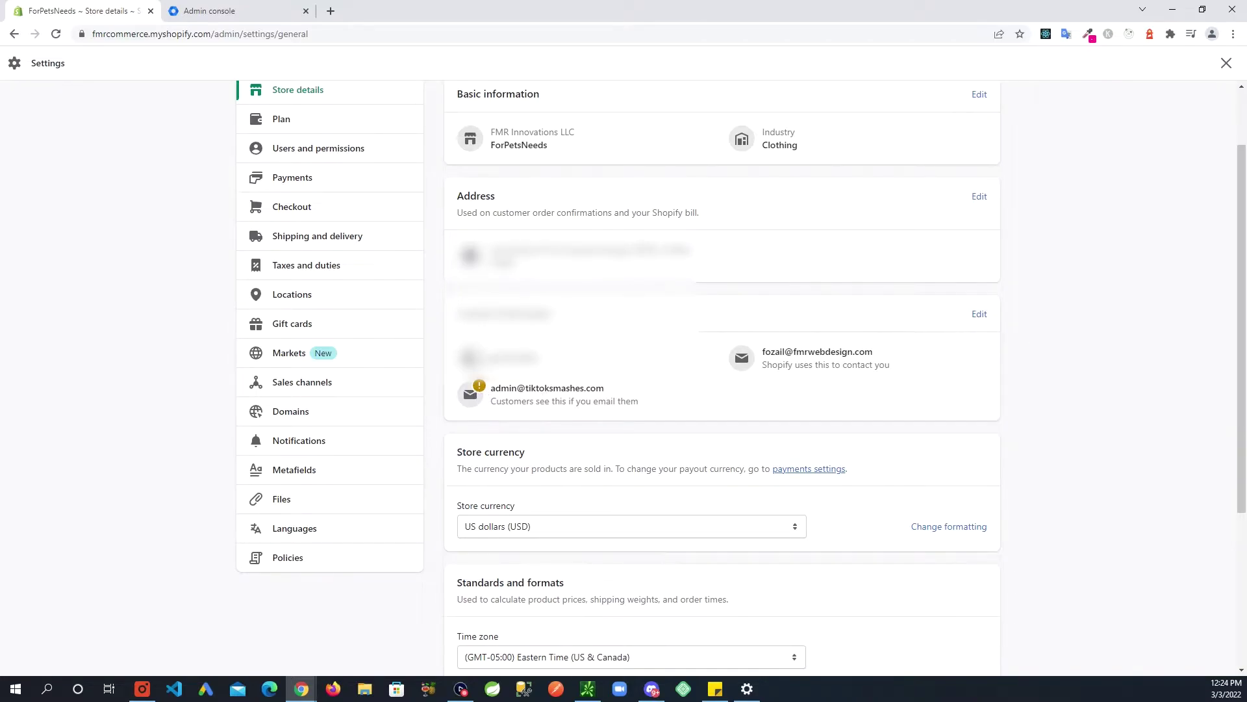
# Reopen the contact details and follow 'Fix this' under the sender email warning.
pyautogui.click(977, 317)
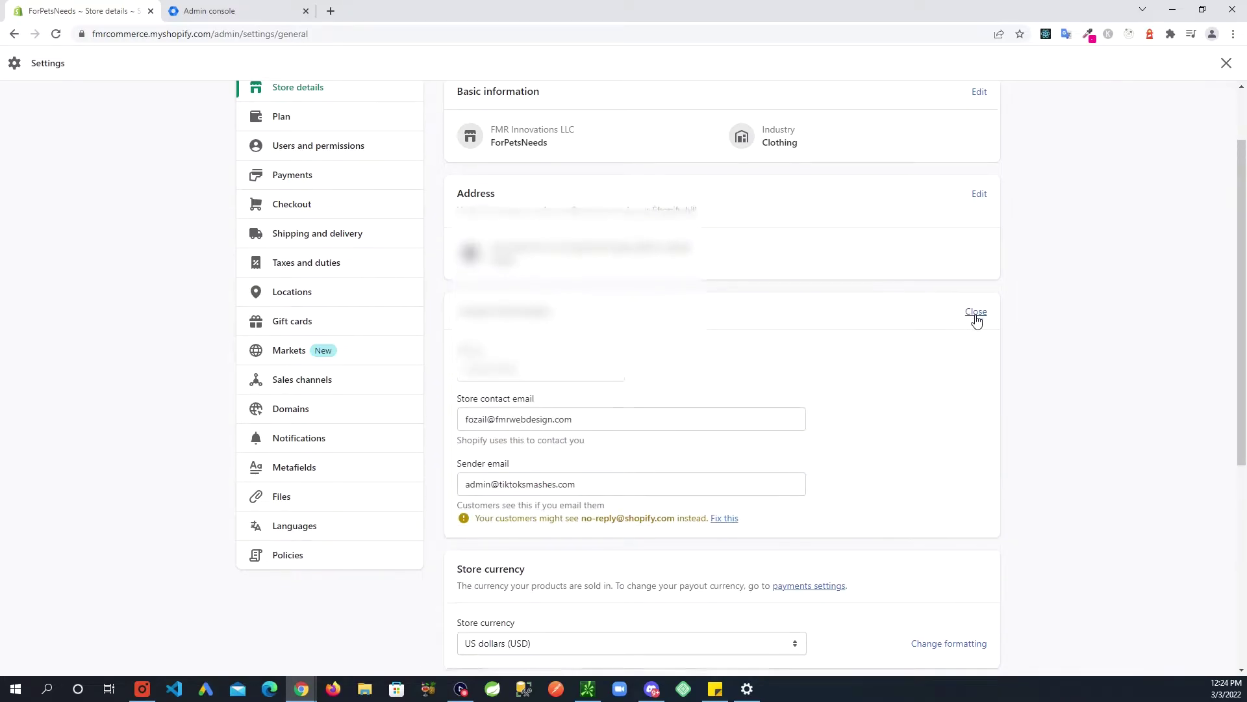
pyautogui.scroll(-1, 909, 376)
pyautogui.moveTo(478, 500); pyautogui.dragTo(604, 501)
pyautogui.click(772, 512)
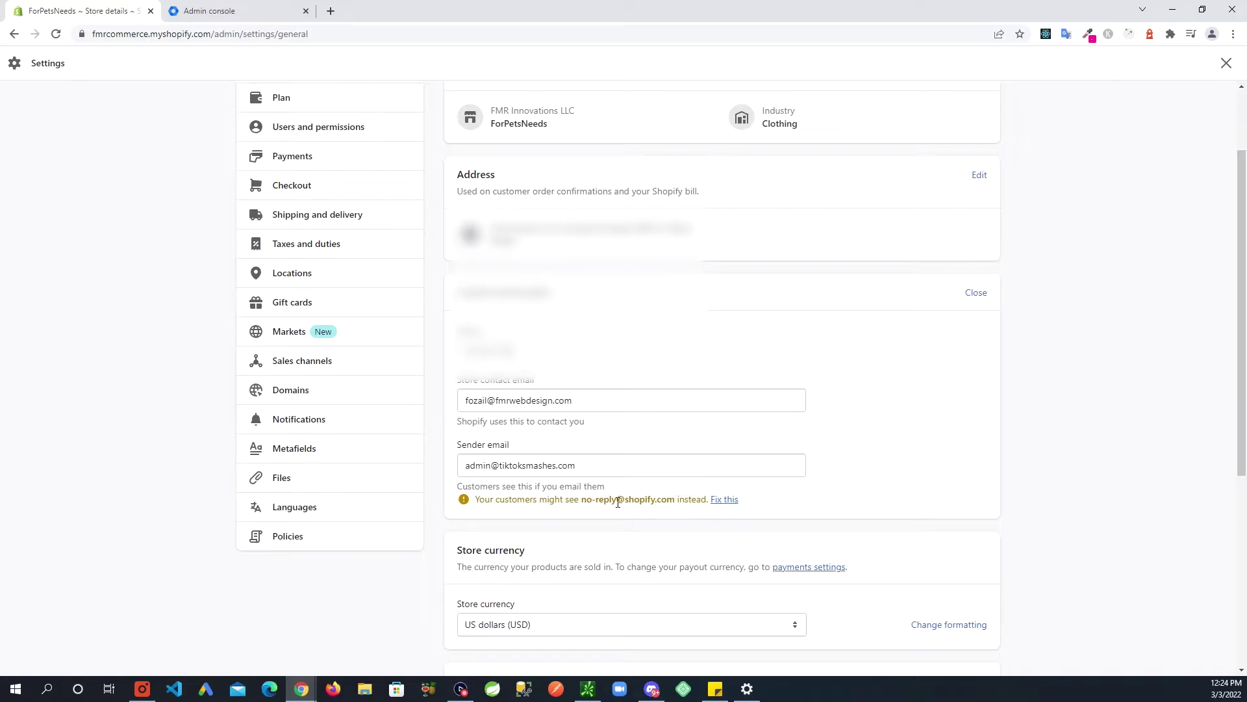
pyautogui.click(724, 500)
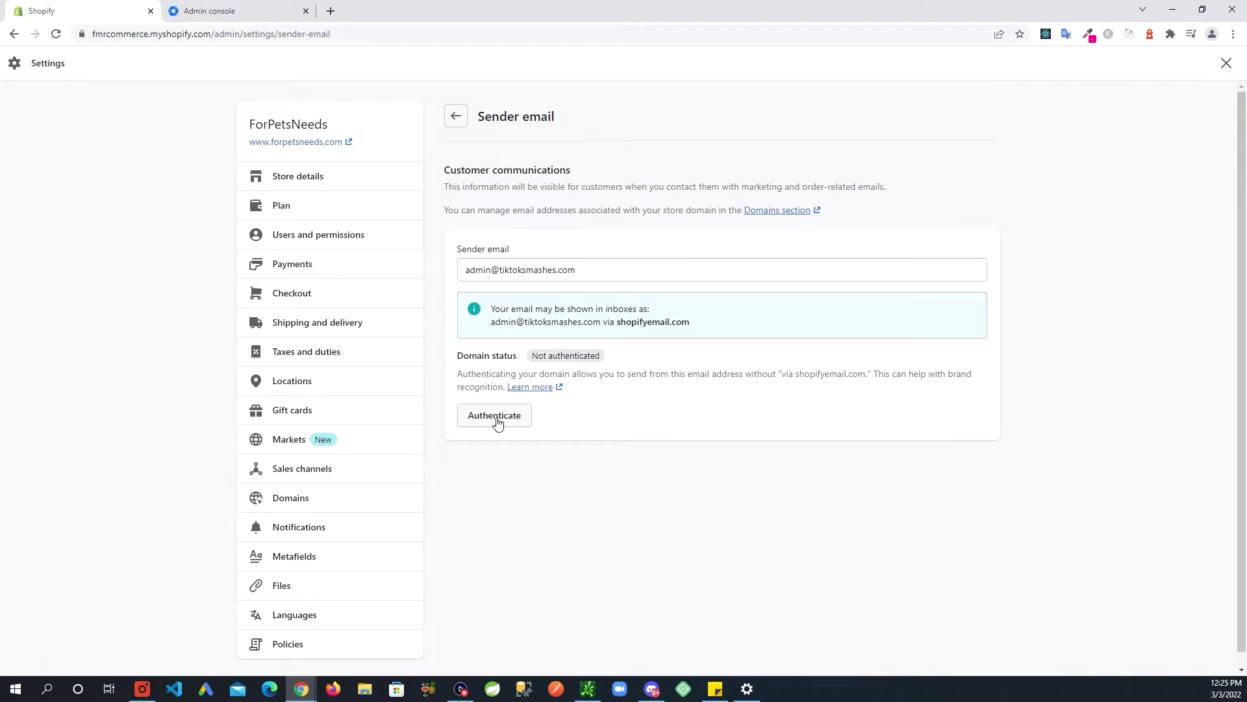
# Bring up Shopify's domain authentication CNAME records, with GoDaddy My Products open in a new tab.
pyautogui.click(498, 419)
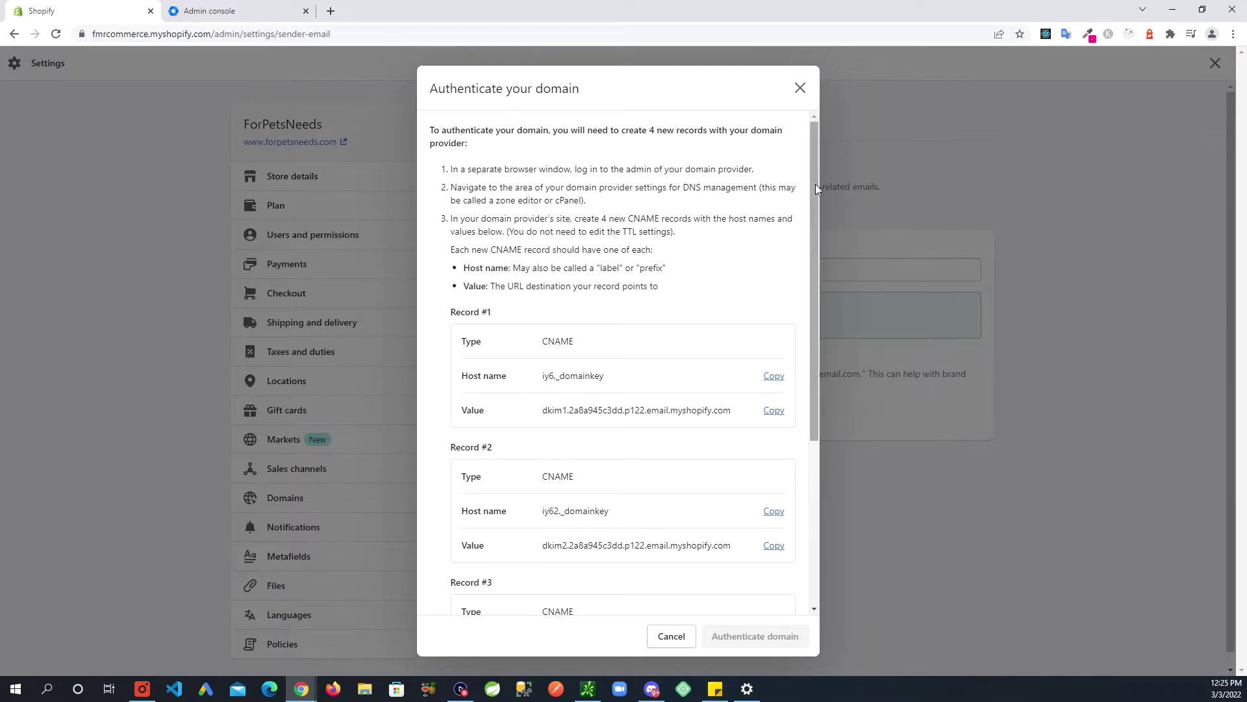
pyautogui.moveTo(816, 185)
pyautogui.mouseDown()
pyautogui.moveTo(806, 414)
pyautogui.moveTo(814, 169)
pyautogui.mouseUp()
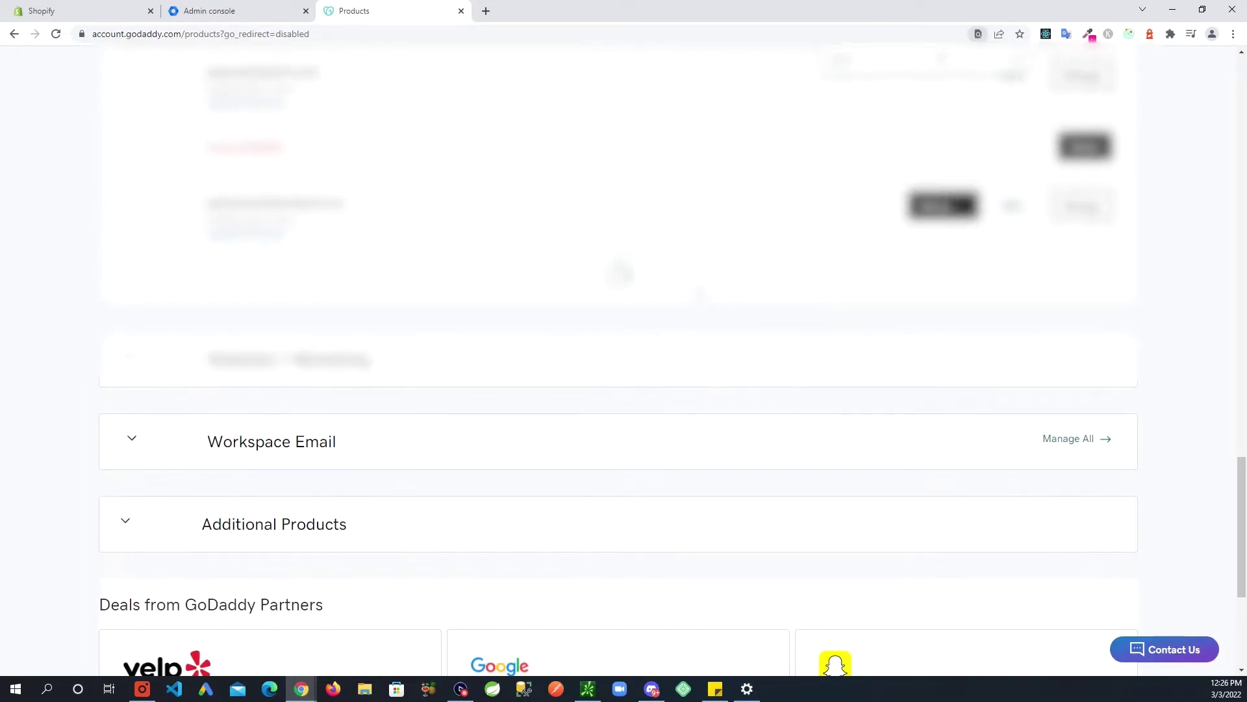
# Find tiktoksmashes.com in GoDaddy's Domains list and open its DNS settings.
pyautogui.scroll(3, 617, 361)
pyautogui.scroll(-2, 617, 360)
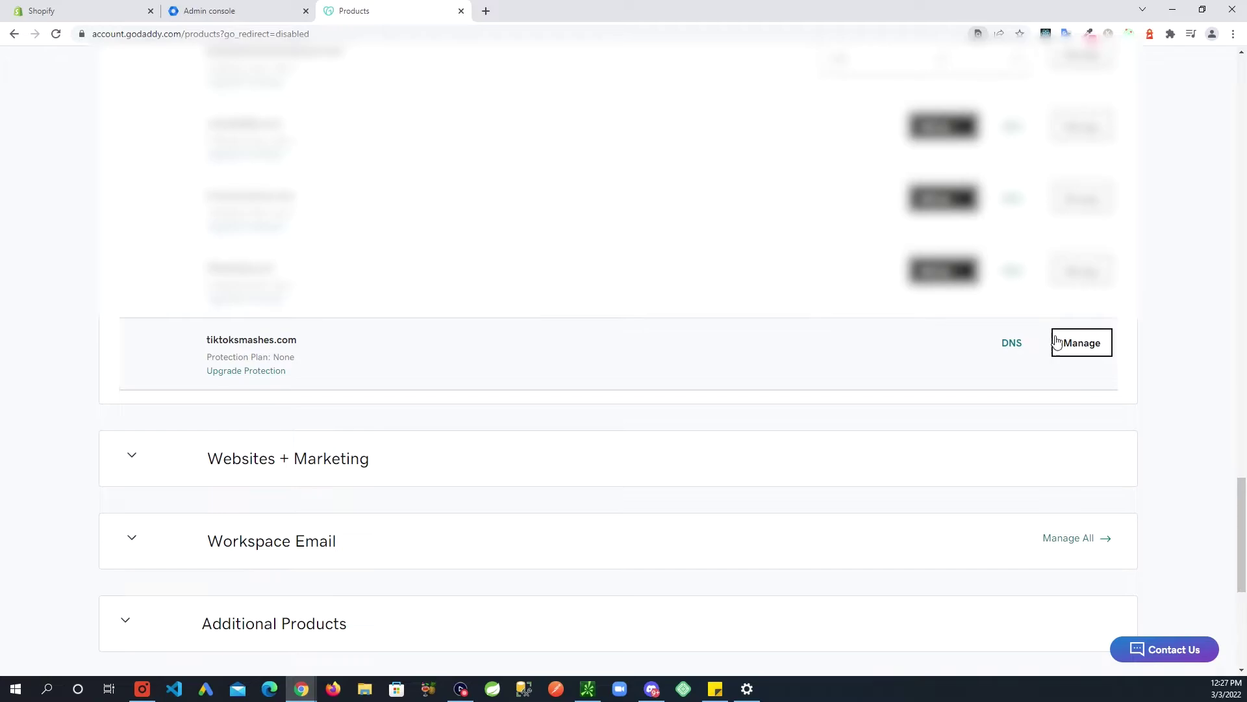
pyautogui.click(1012, 352)
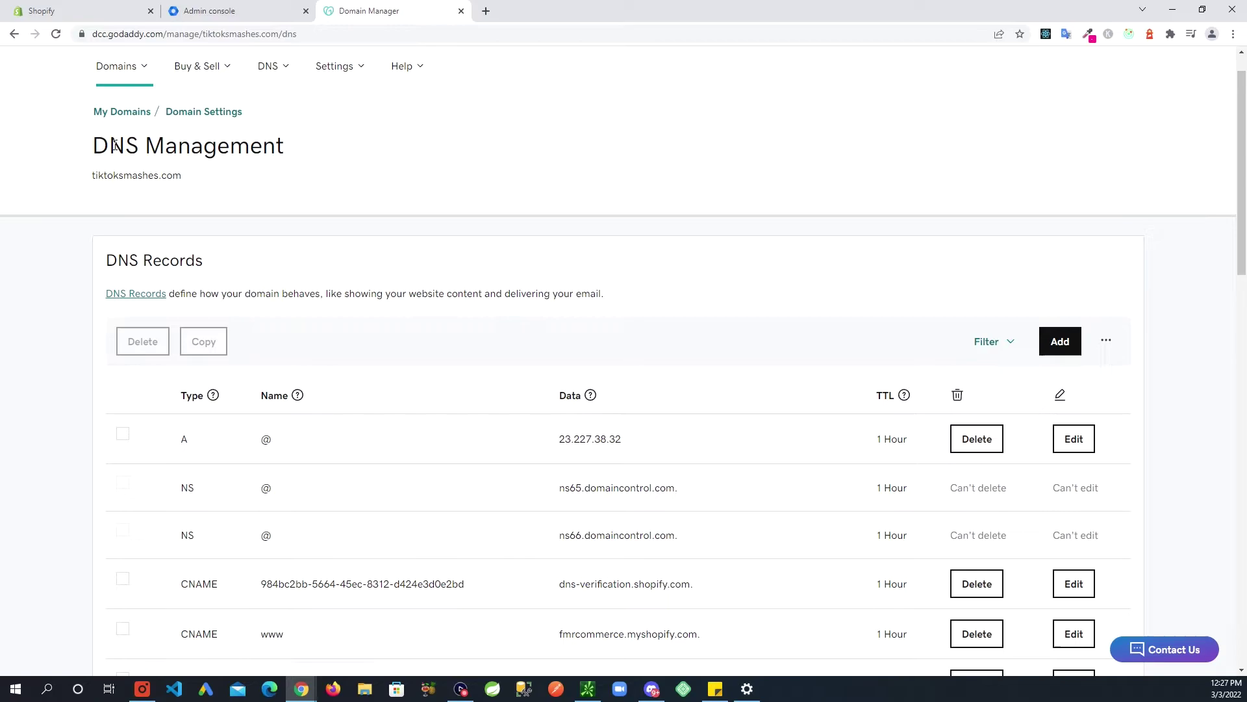
pyautogui.scroll(-1, 410, 276)
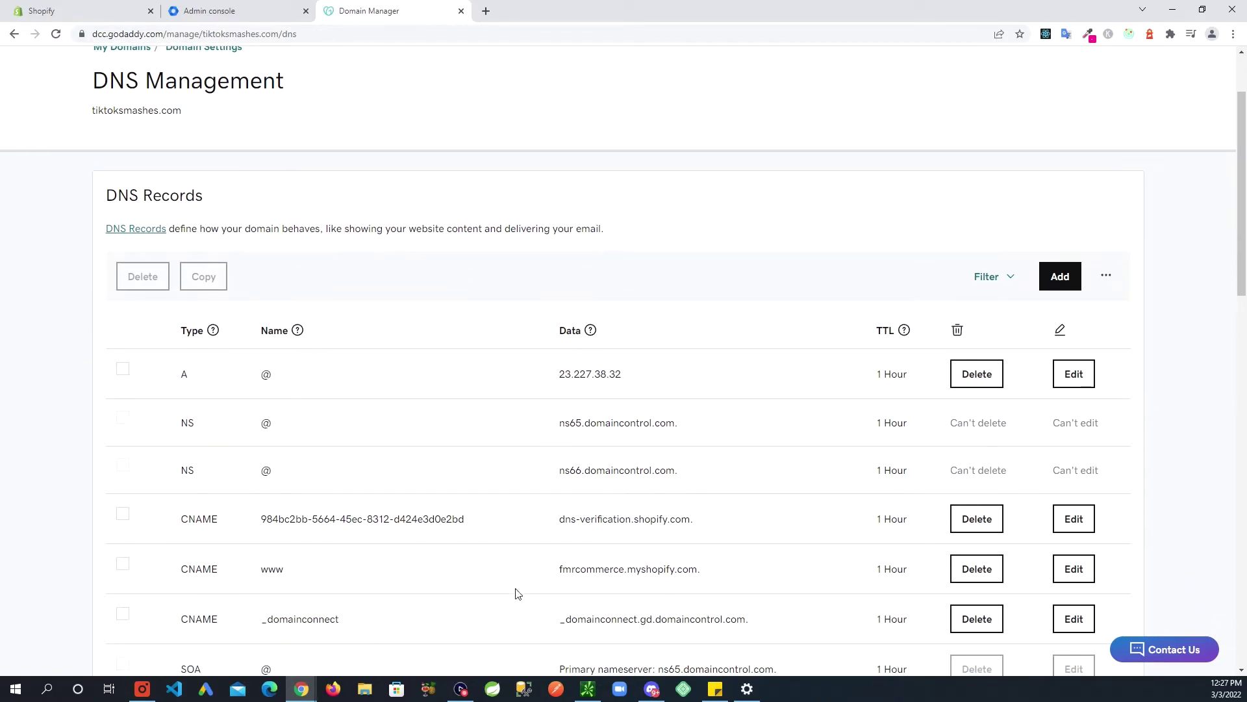
pyautogui.scroll(-1, 476, 525)
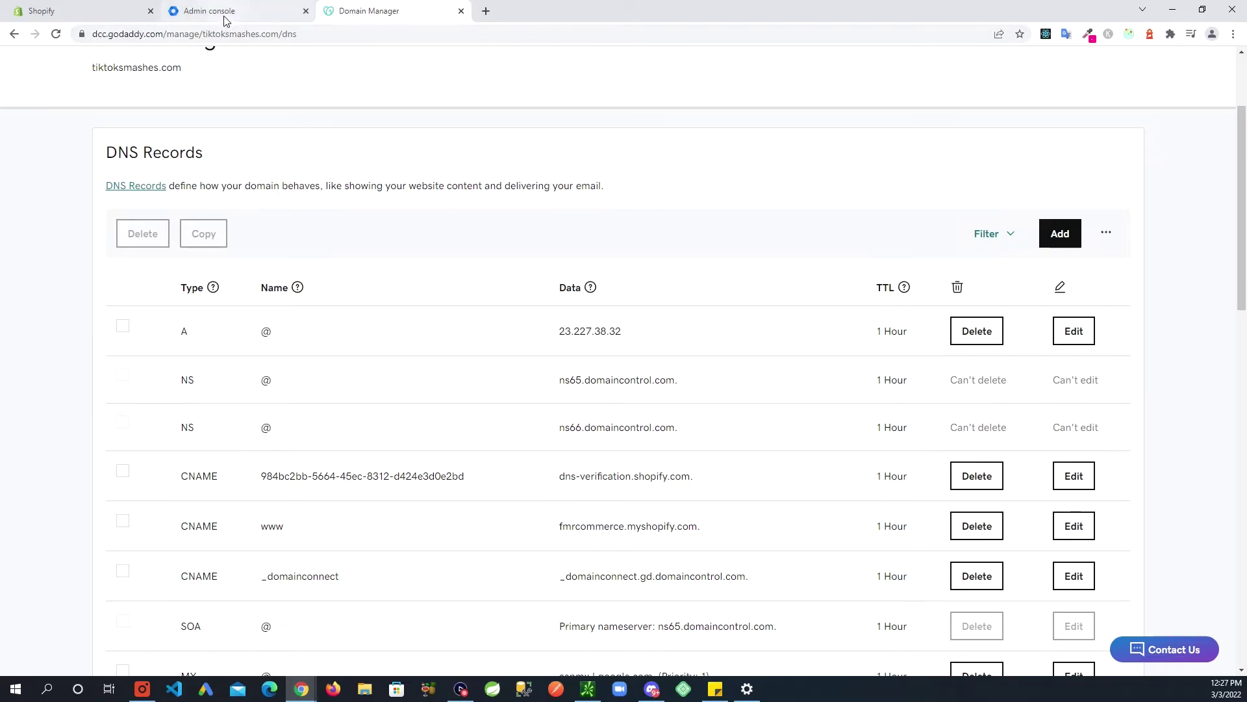
pyautogui.click(100, 13)
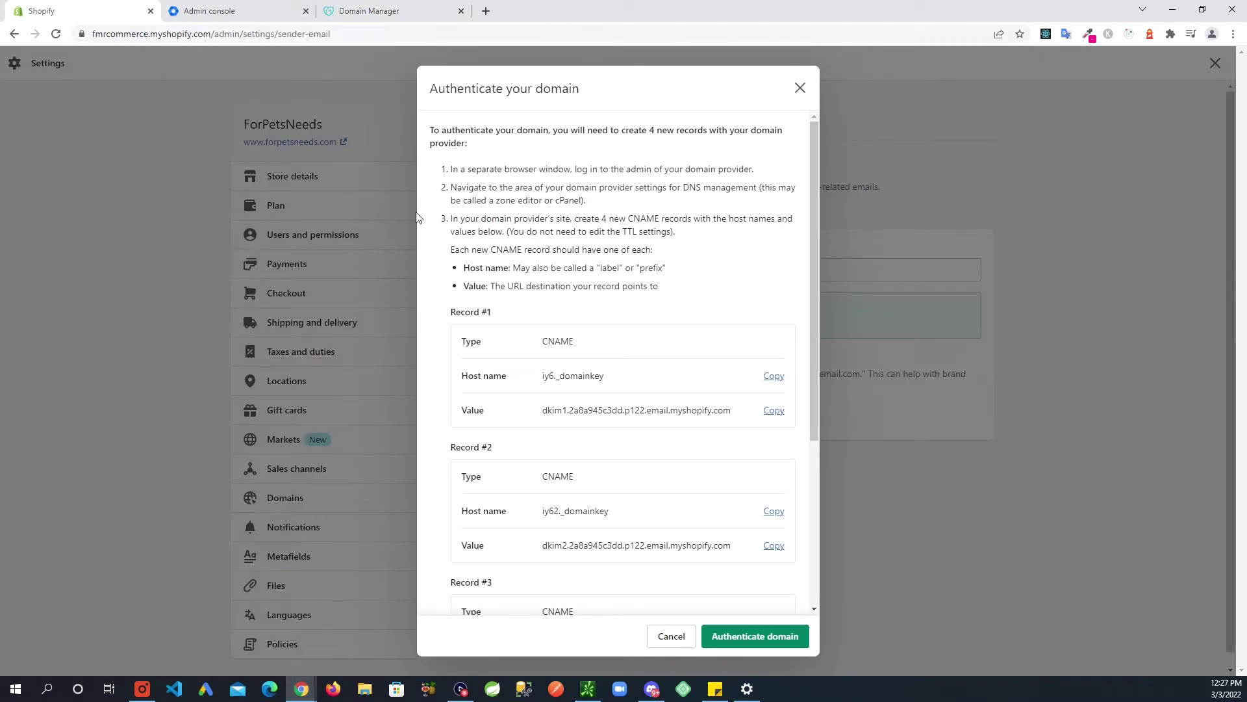
pyautogui.click(362, 14)
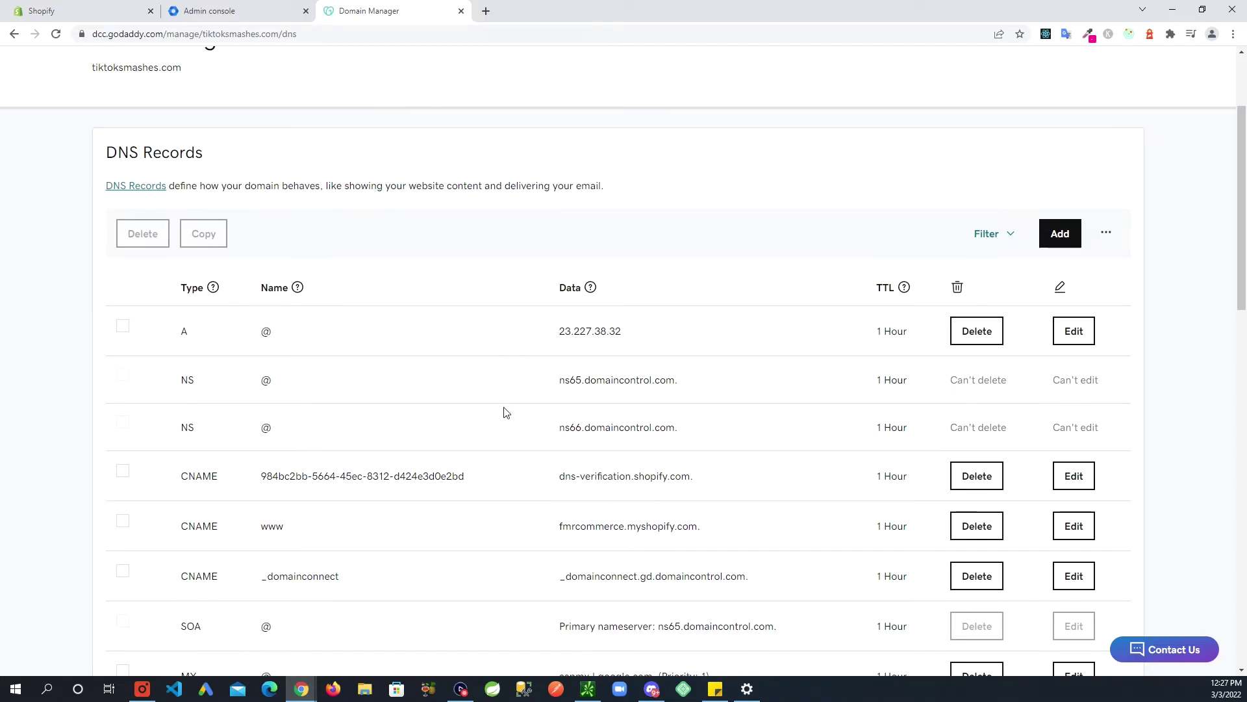
pyautogui.scroll(-1, 505, 412)
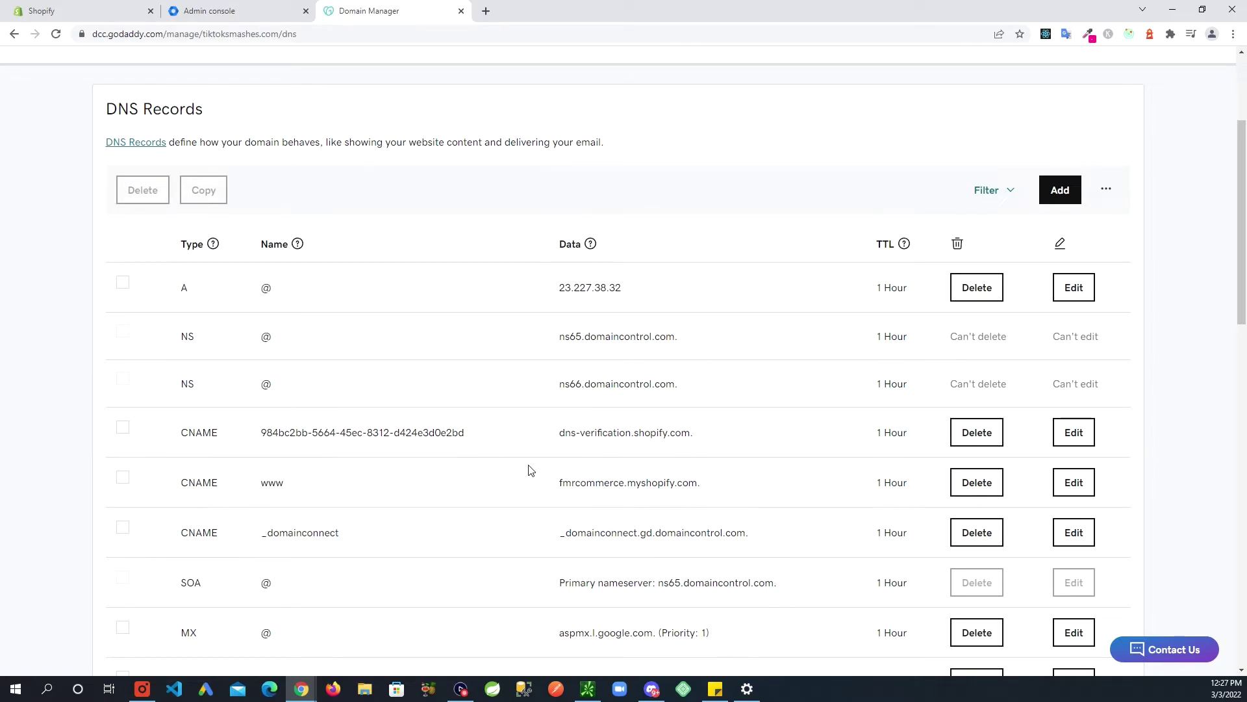
pyautogui.scroll(-1, 531, 470)
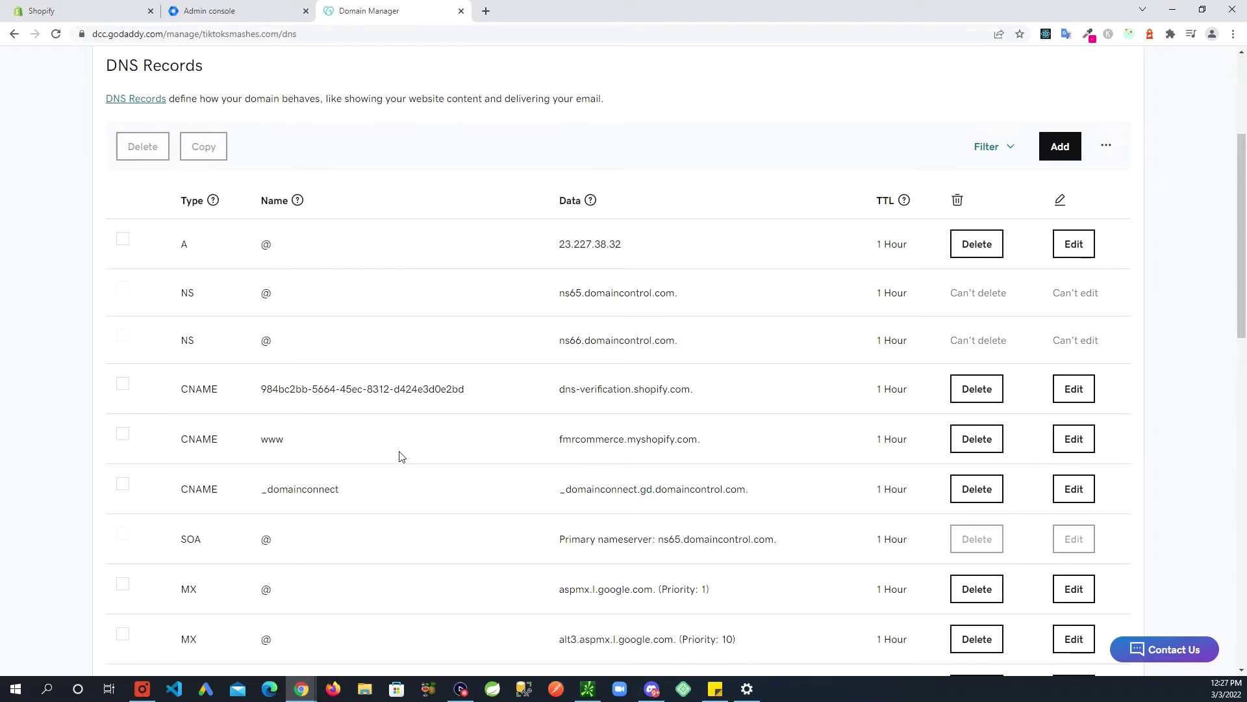
pyautogui.scroll(-2, 401, 457)
pyautogui.scroll(2, 1047, 365)
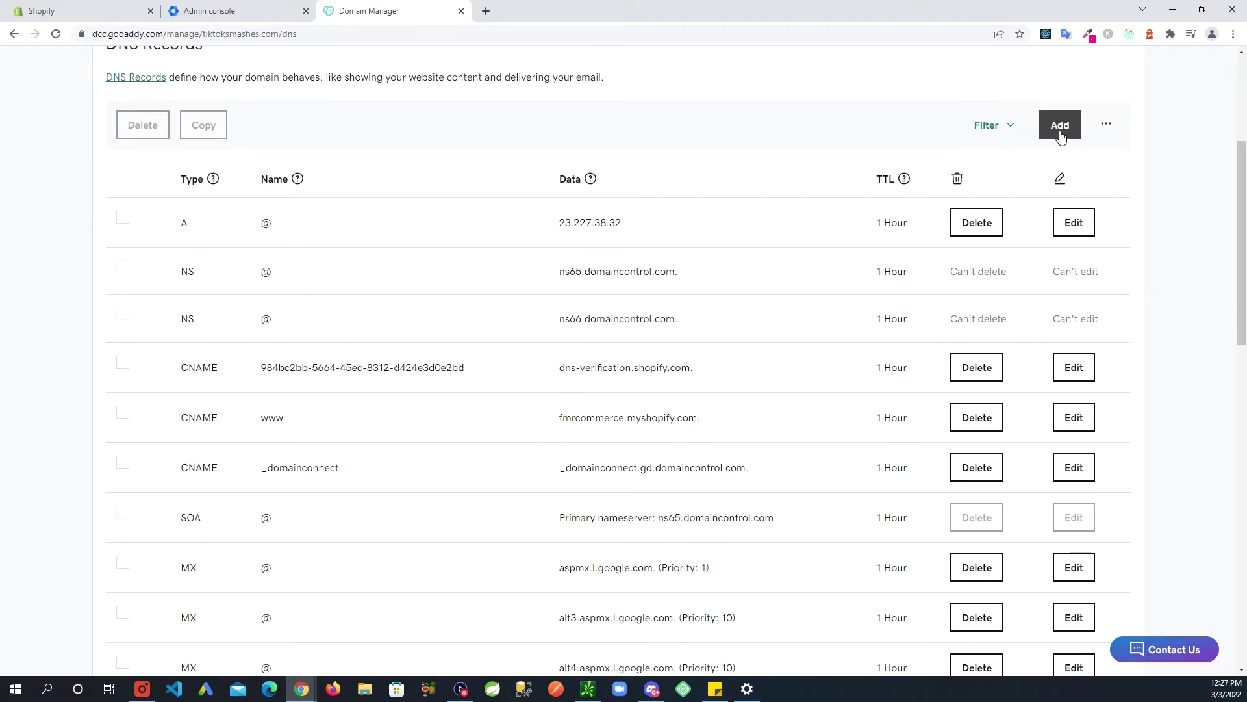
# Start a new GoDaddy CNAME record named iy6._domainkey, using Shopify Record #1's host name.
pyautogui.click(1061, 127)
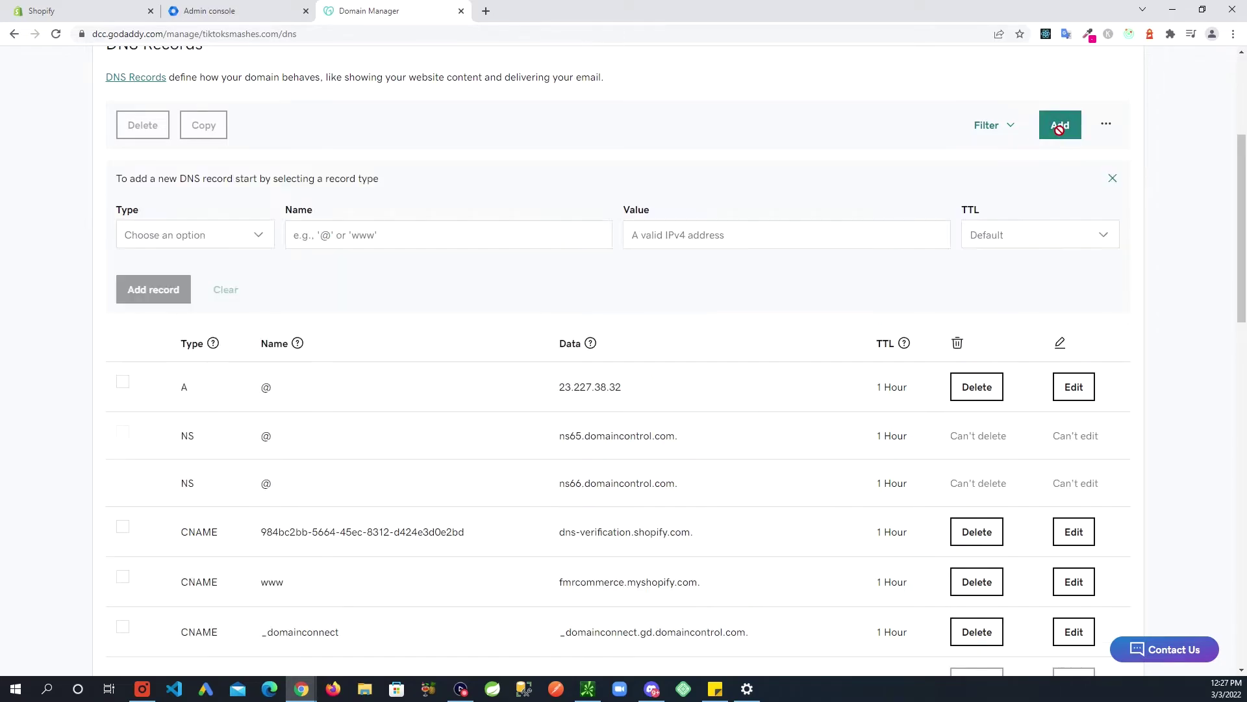
pyautogui.click(123, 7)
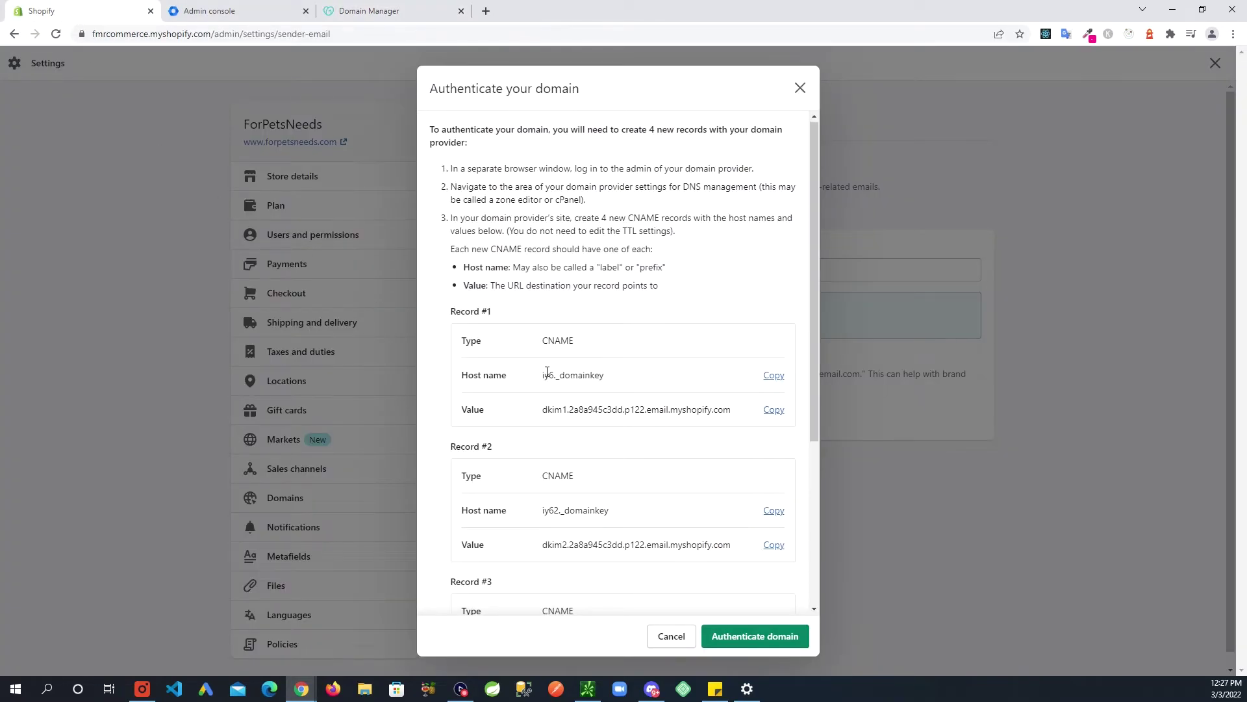
pyautogui.scroll(-1, 501, 344)
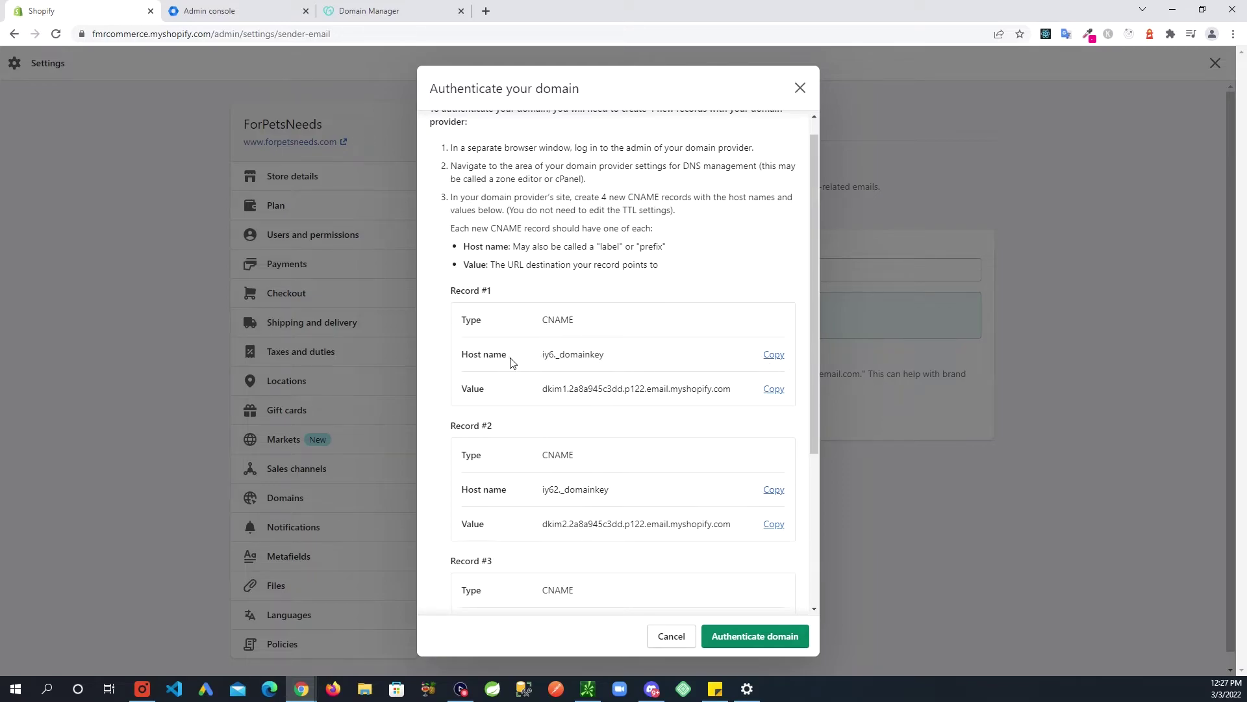
pyautogui.click(774, 355)
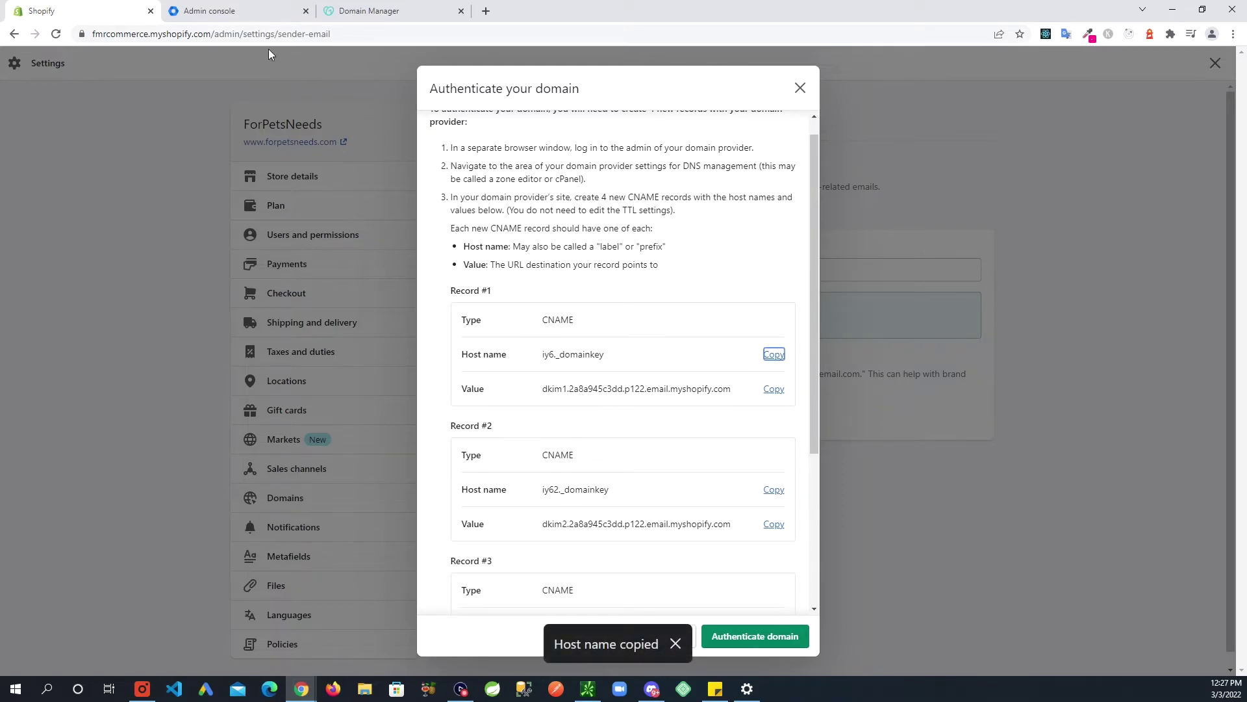
pyautogui.click(390, 11)
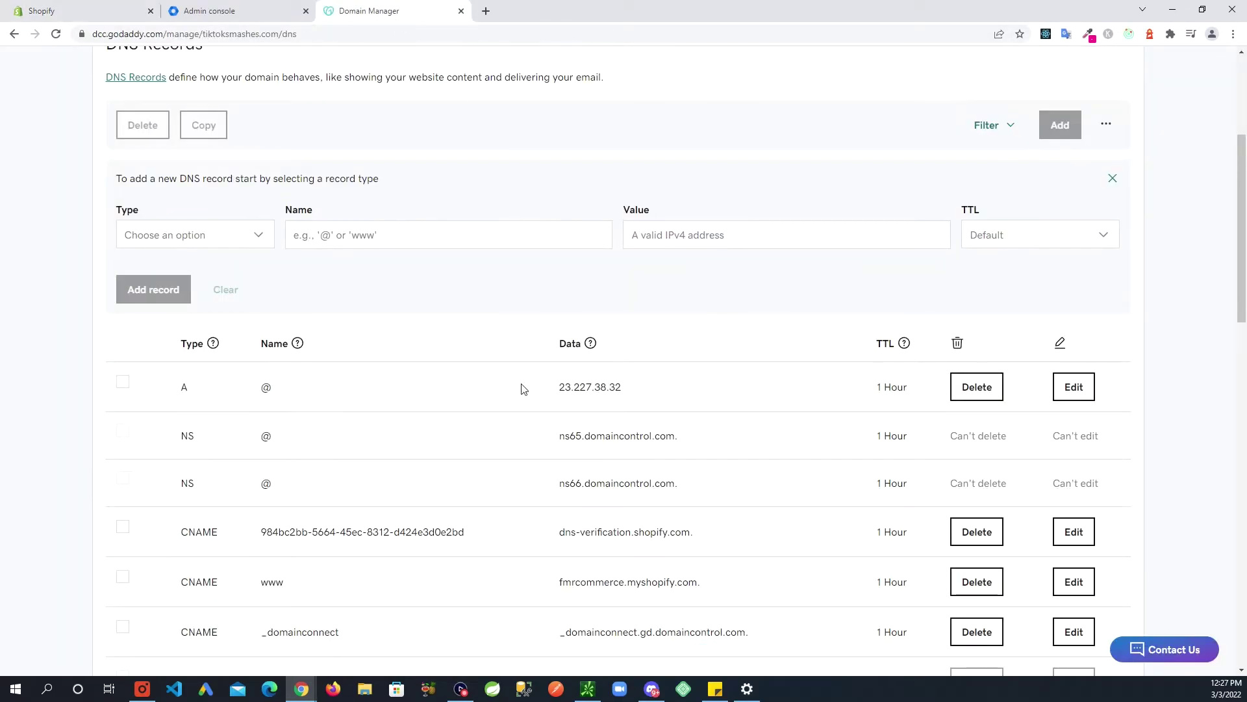
pyautogui.click(231, 239)
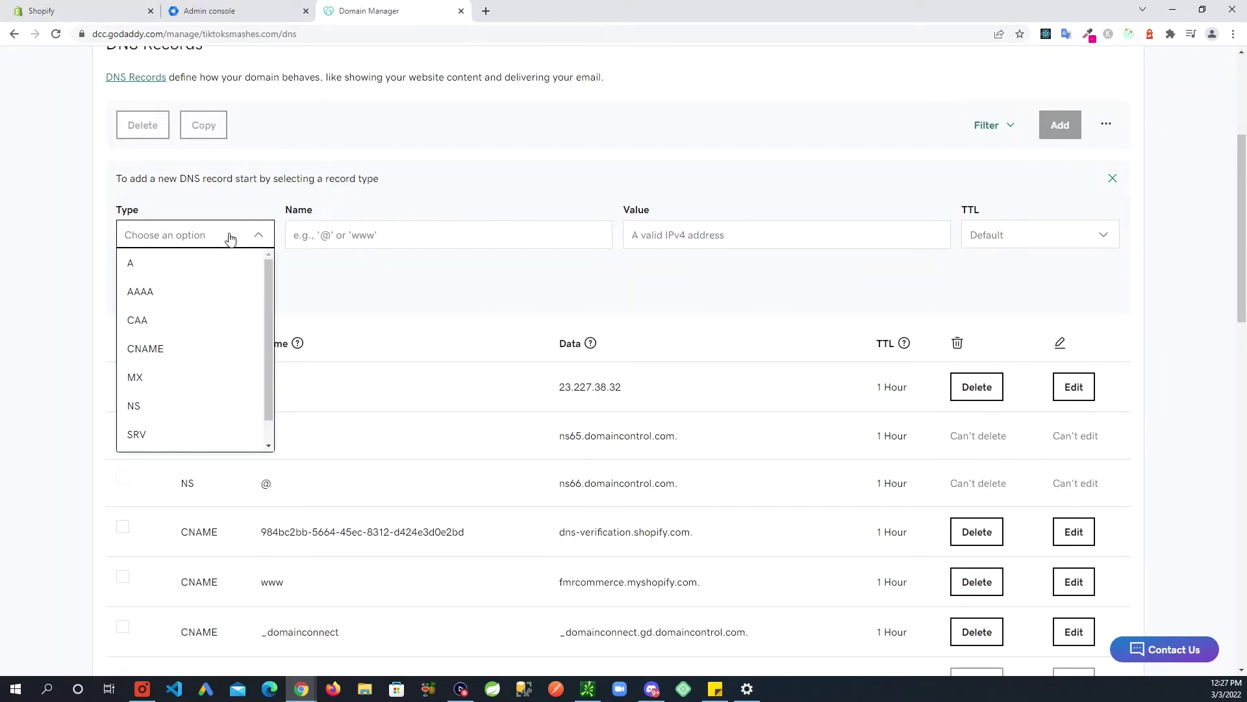
pyautogui.click(161, 352)
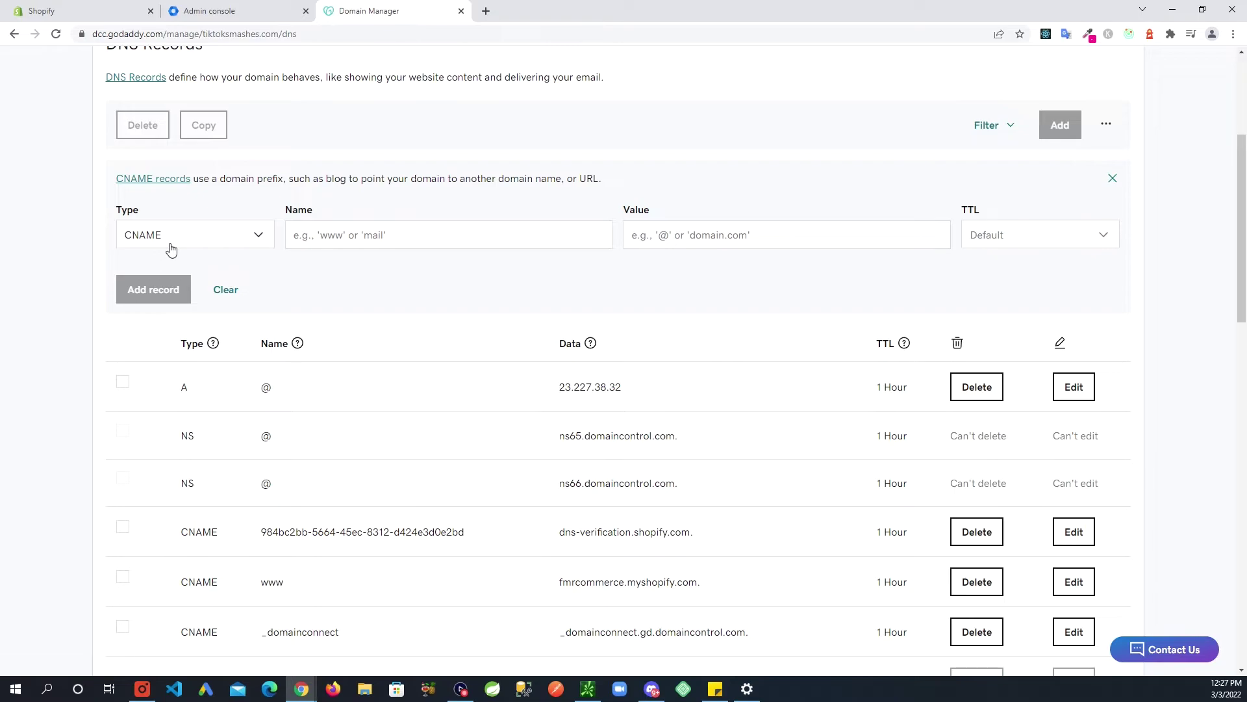
pyautogui.click(369, 241)
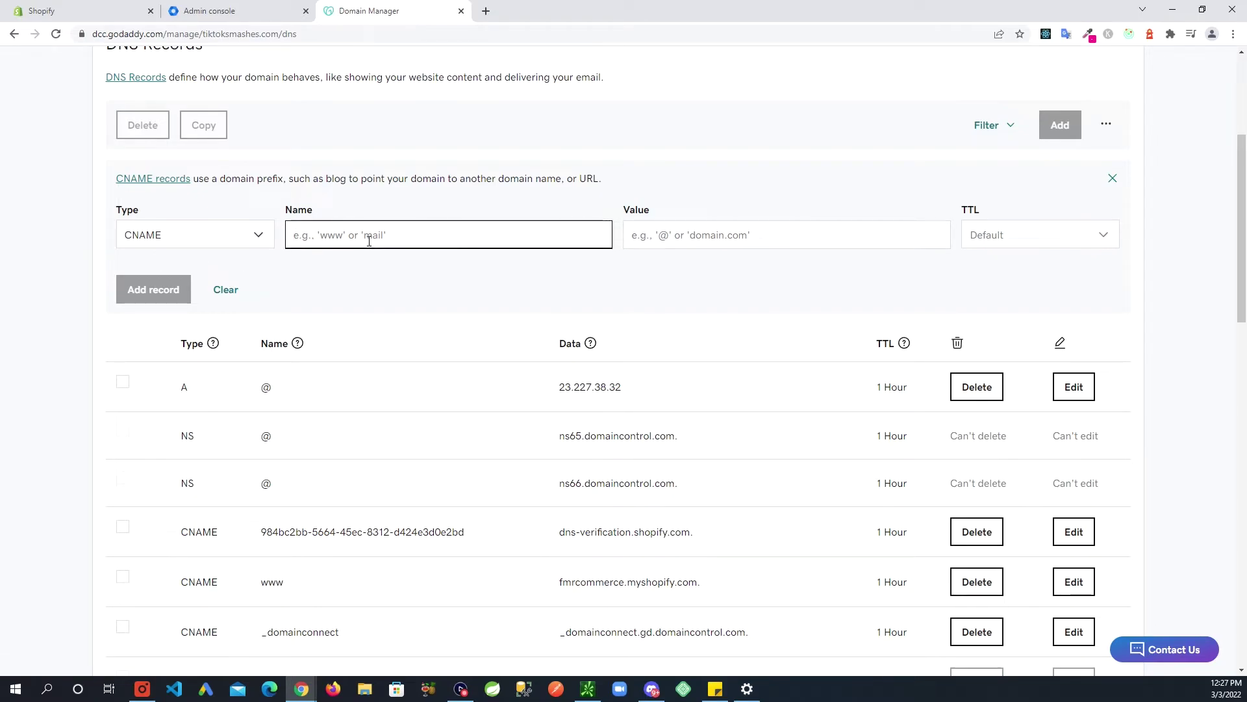
pyautogui.hotkey('ctrl', 'v')
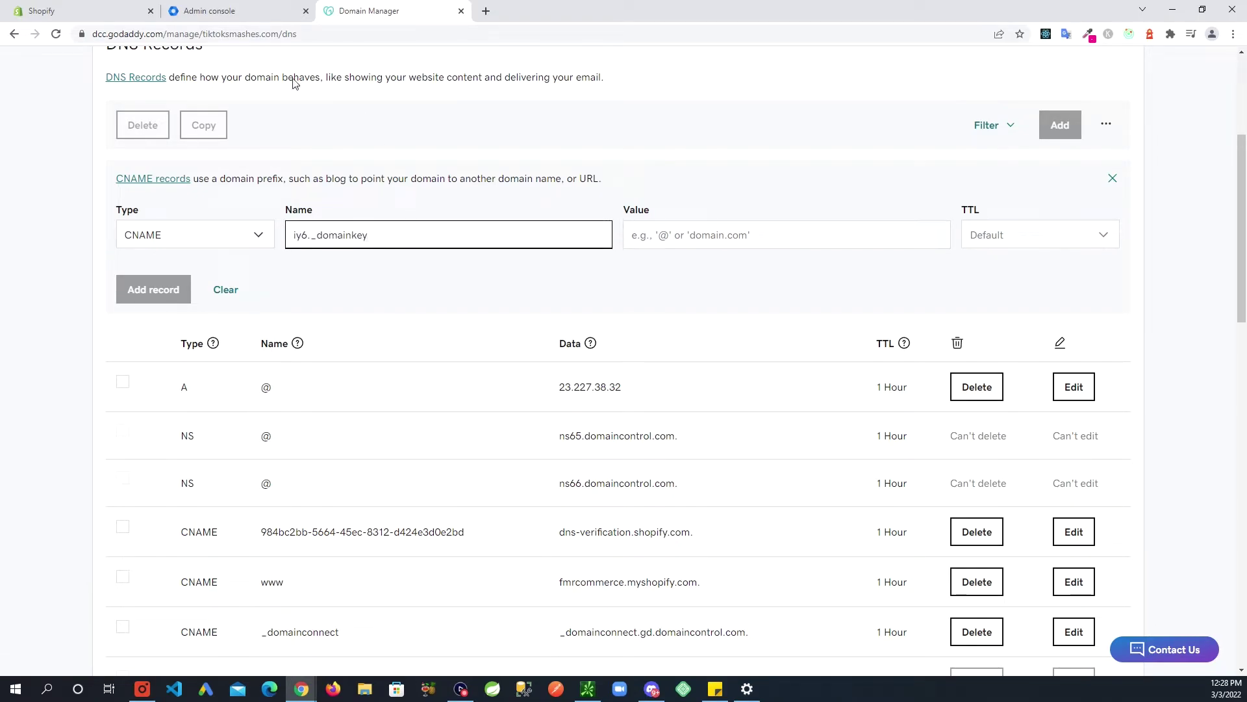
# Set its value to dkim1.2a8a945c3dd.p122.email.myshopify.com, keep TTL Default, and save the record.
pyautogui.click(220, 19)
pyautogui.click(78, 11)
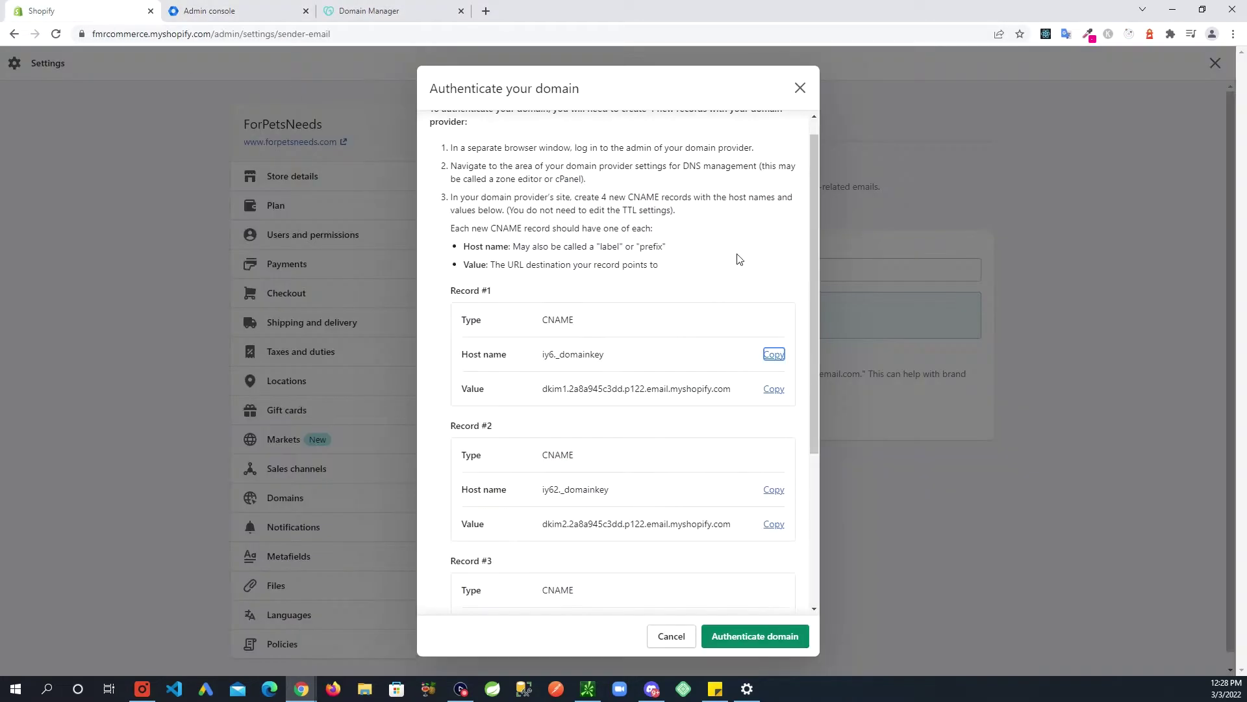
pyautogui.click(775, 390)
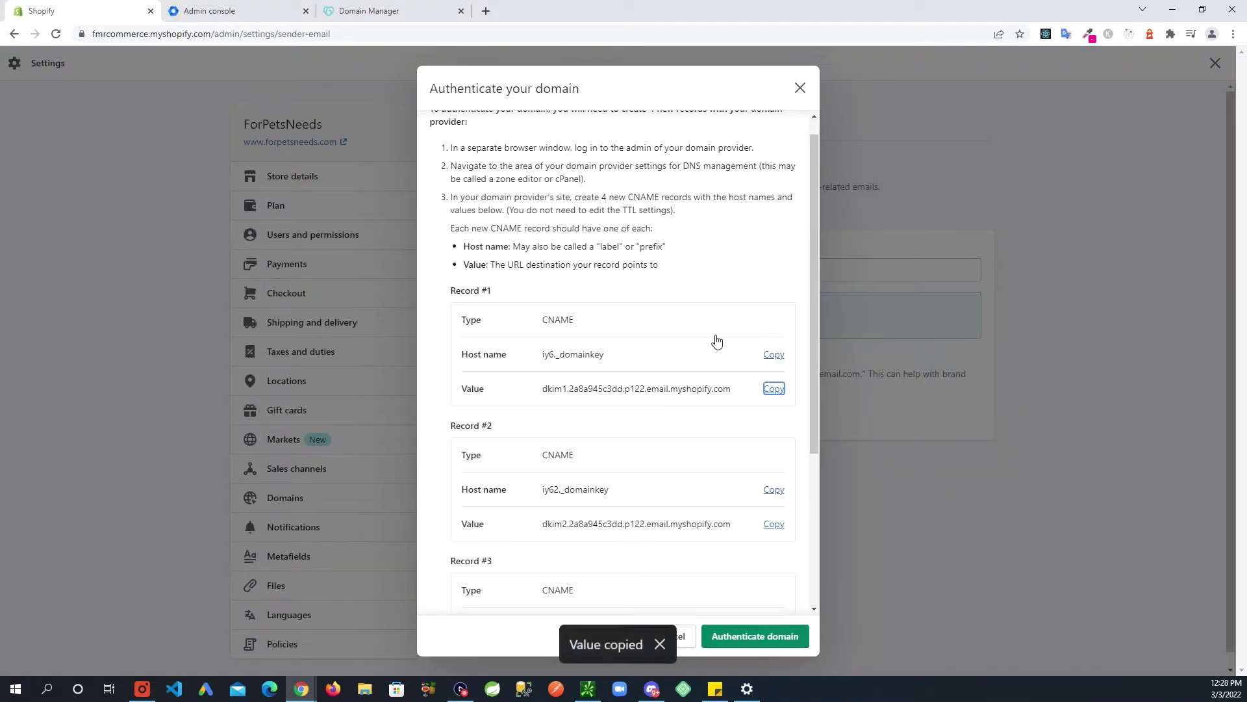
pyautogui.click(366, 15)
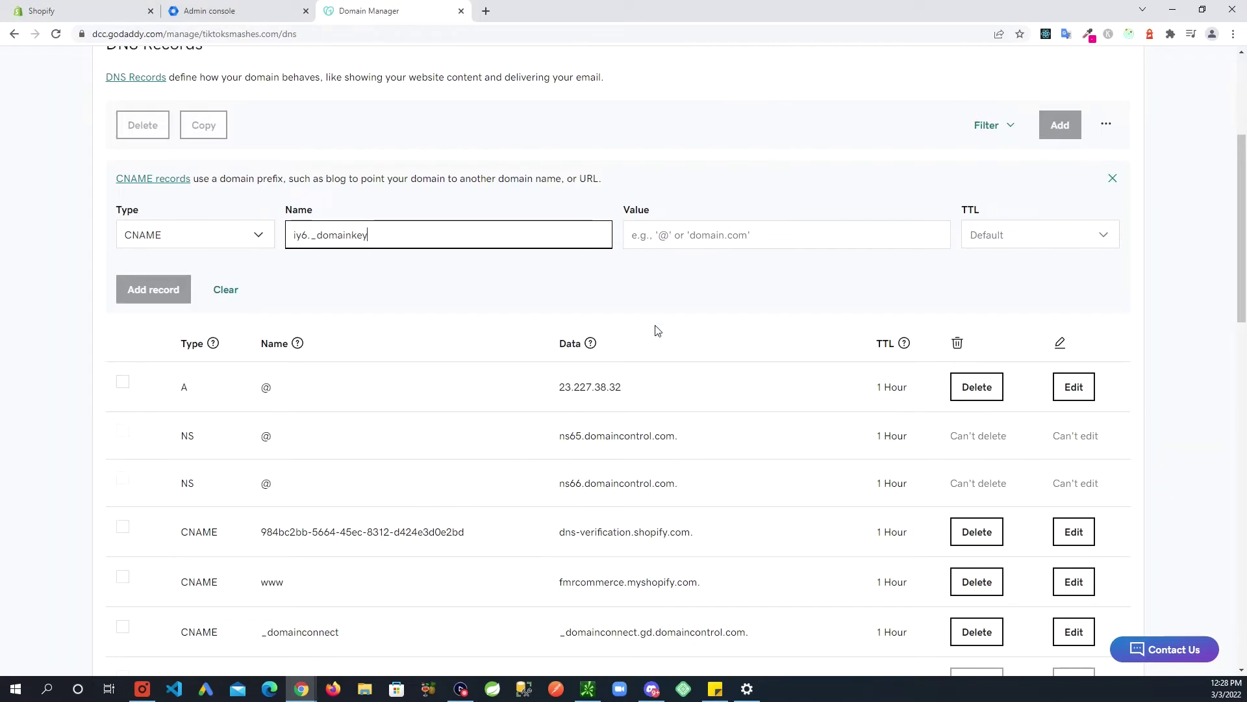
pyautogui.click(751, 241)
pyautogui.hotkey('ctrl', 'v')
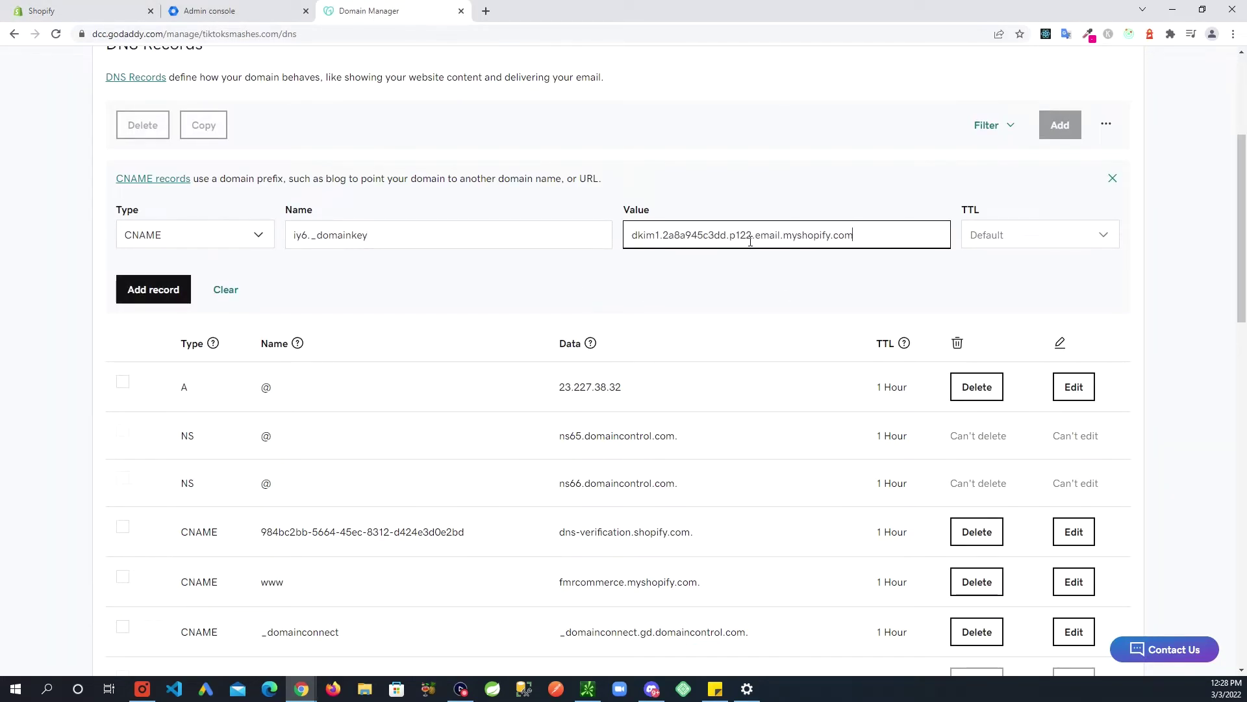
pyautogui.click(960, 284)
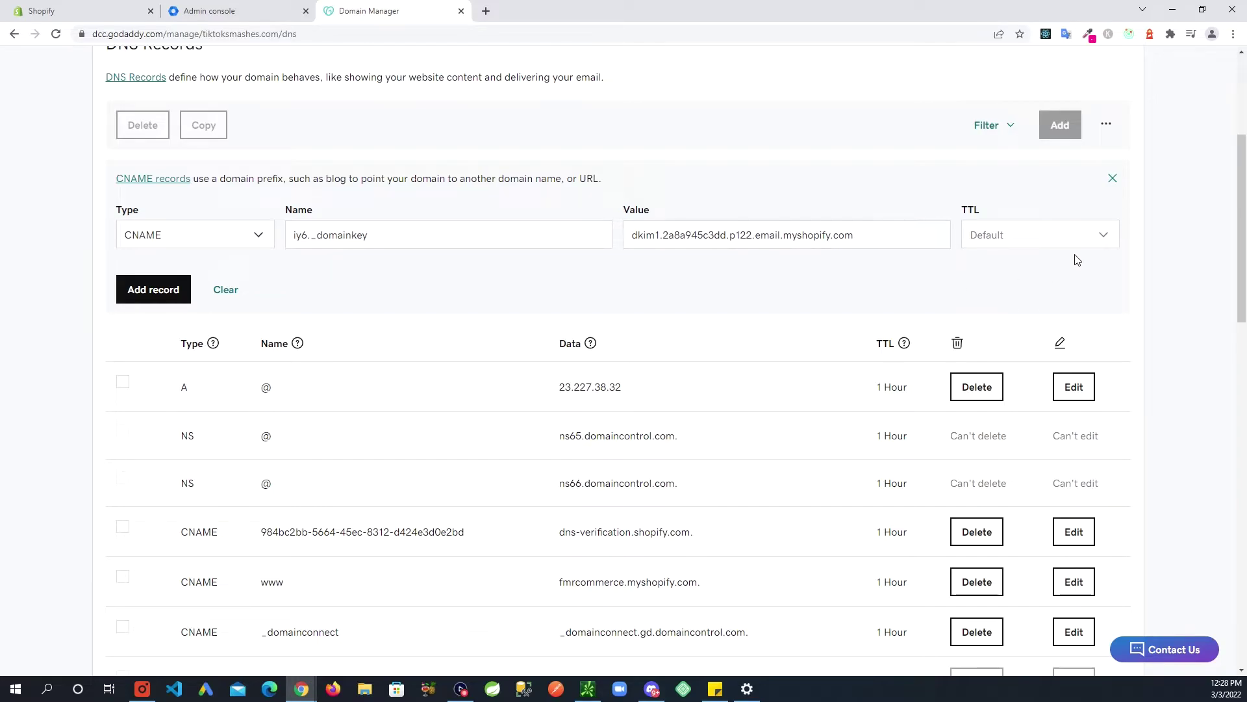
pyautogui.click(1090, 246)
pyautogui.click(1169, 247)
pyautogui.scroll(1, 1040, 272)
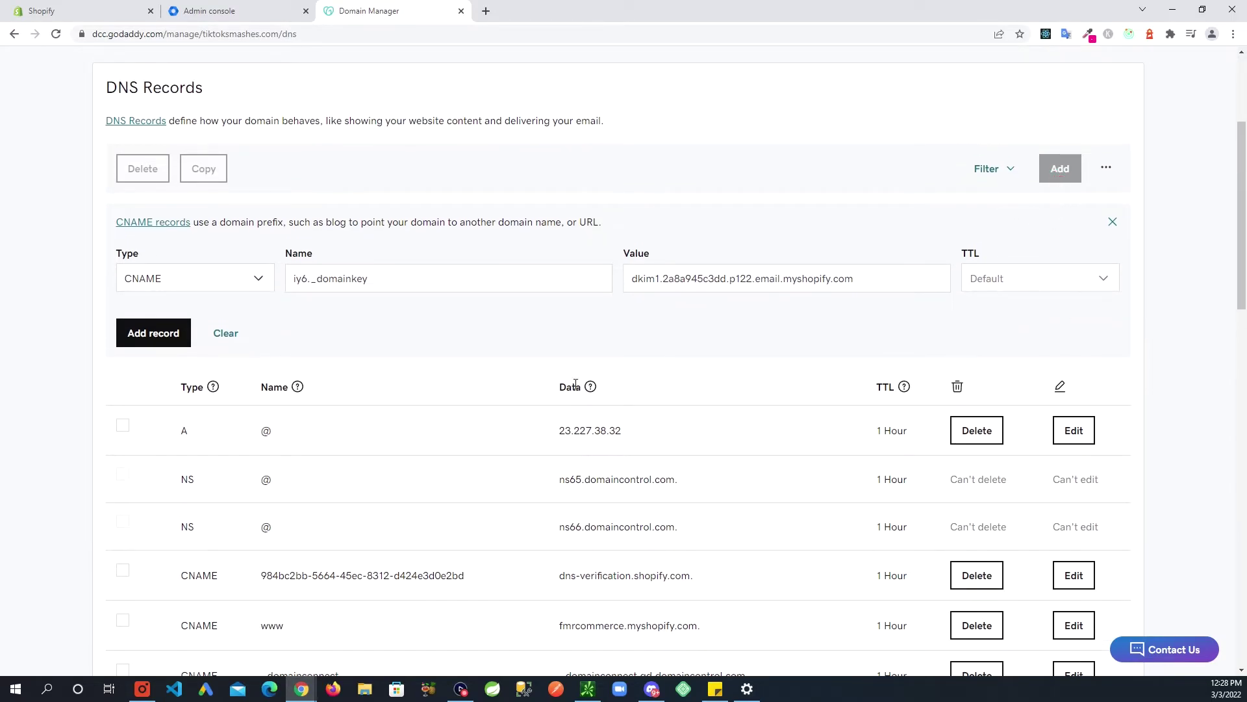
pyautogui.click(155, 339)
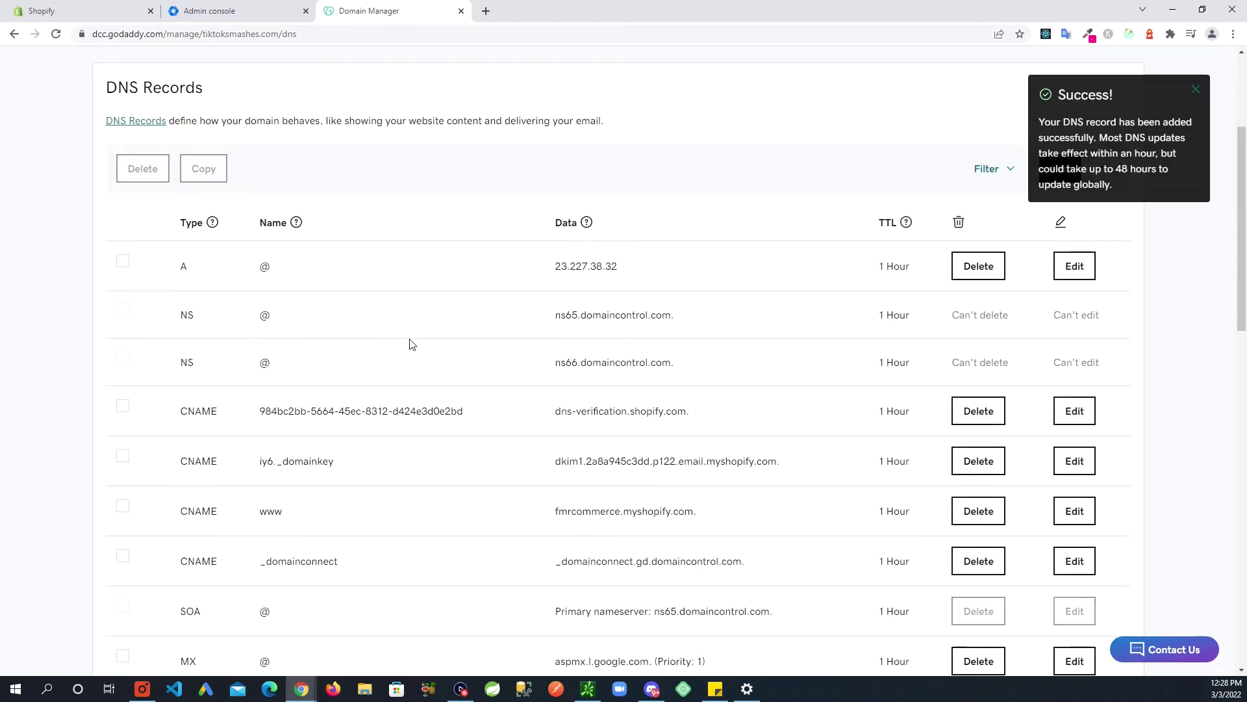
# Start a second GoDaddy CNAME record named iy62._domainkey, using Shopify Record #2's host name.
pyautogui.click(78, 11)
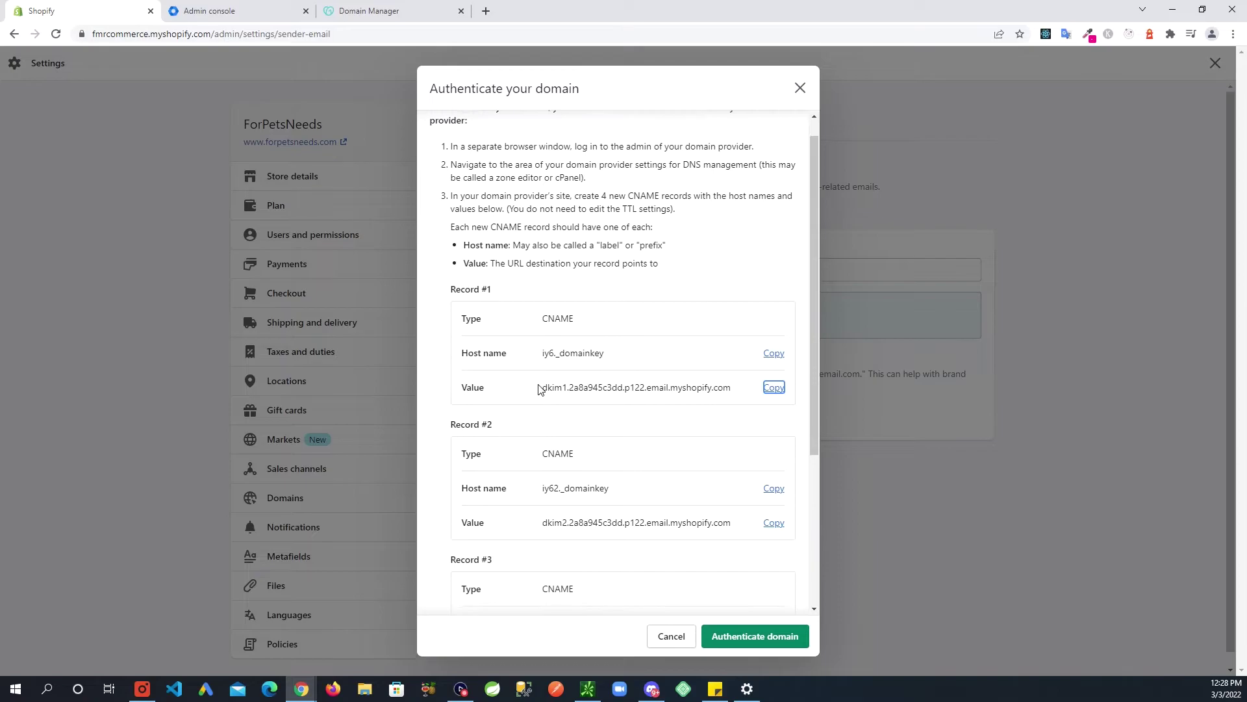
pyautogui.scroll(-2, 538, 389)
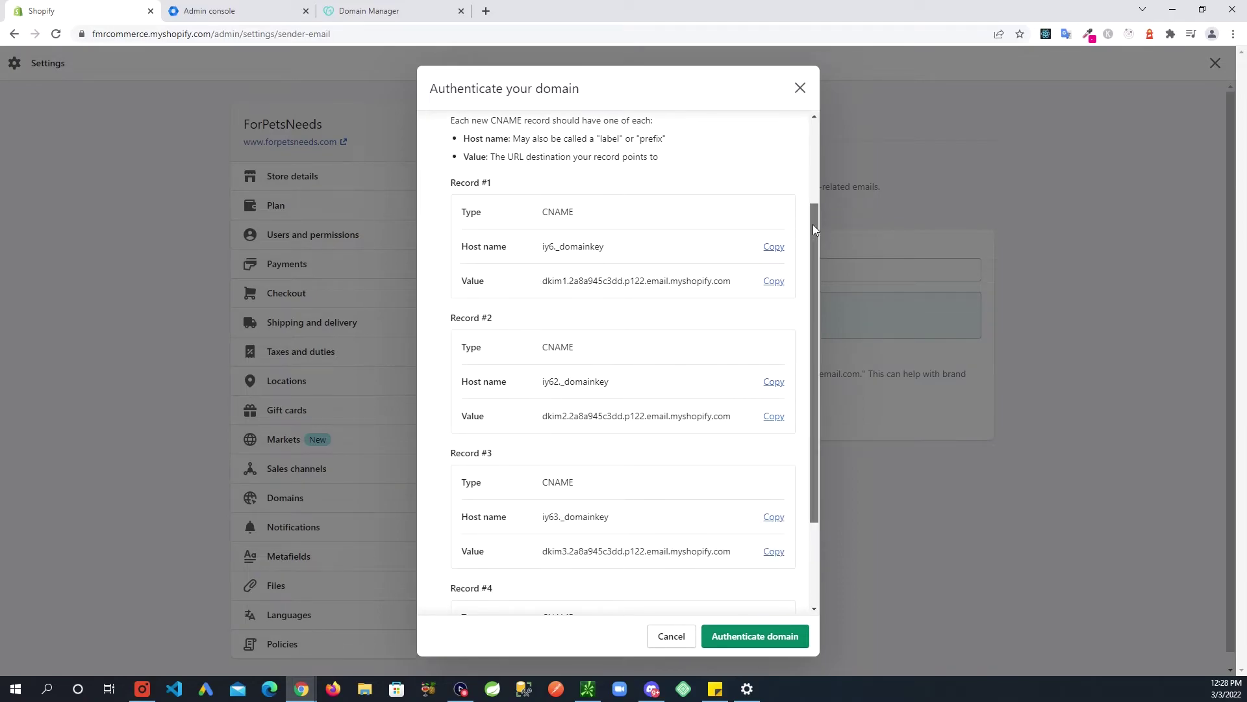
pyautogui.moveTo(812, 224)
pyautogui.mouseDown()
pyautogui.moveTo(807, 352)
pyautogui.moveTo(795, 216)
pyautogui.mouseUp()
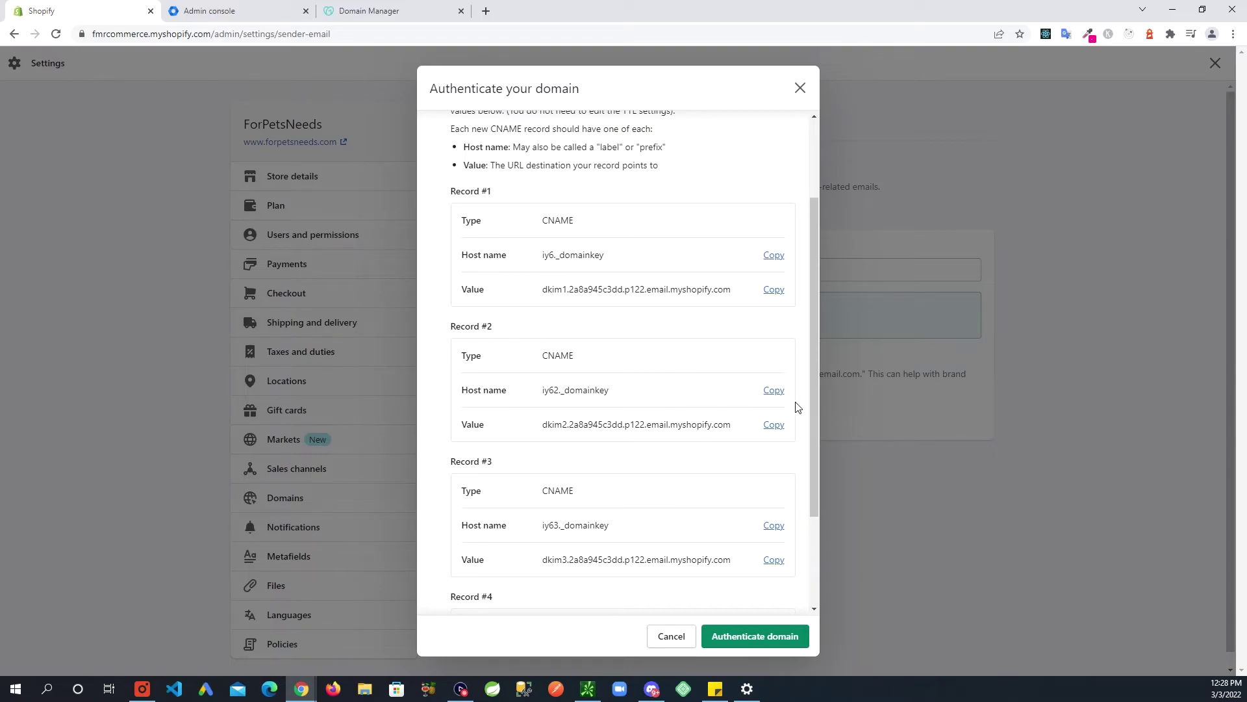
pyautogui.click(774, 390)
pyautogui.click(398, 19)
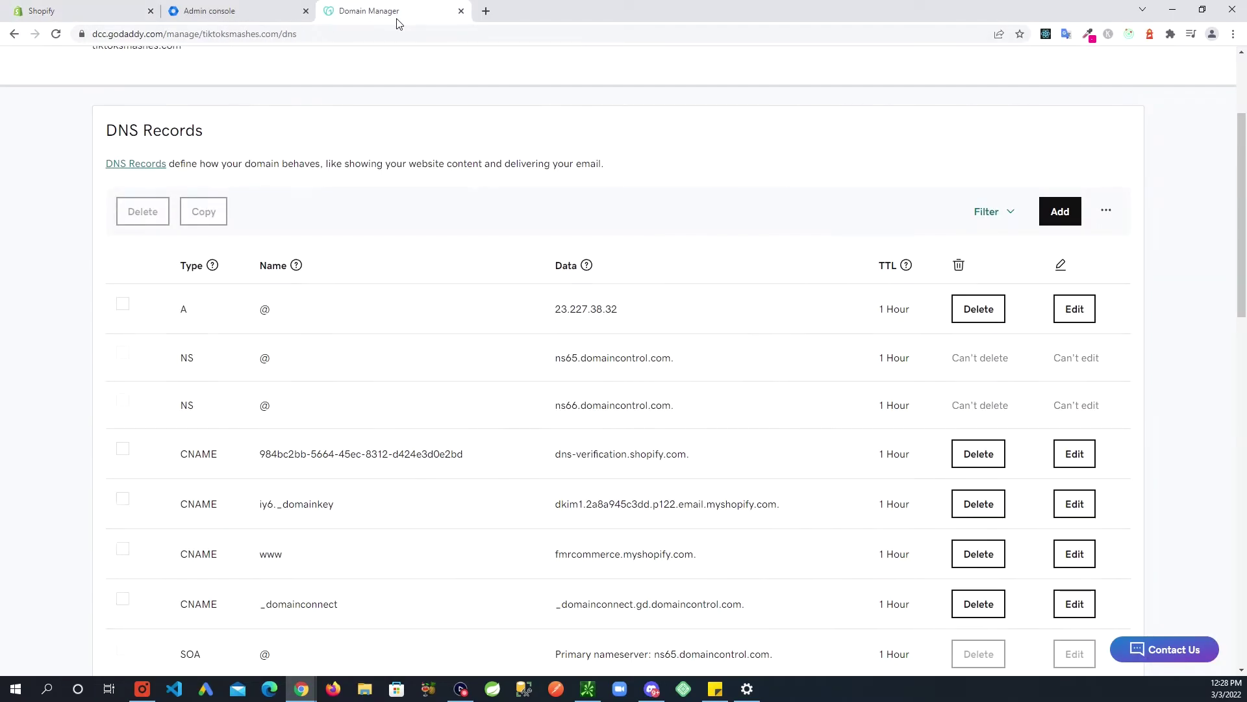
pyautogui.click(1060, 224)
pyautogui.click(250, 323)
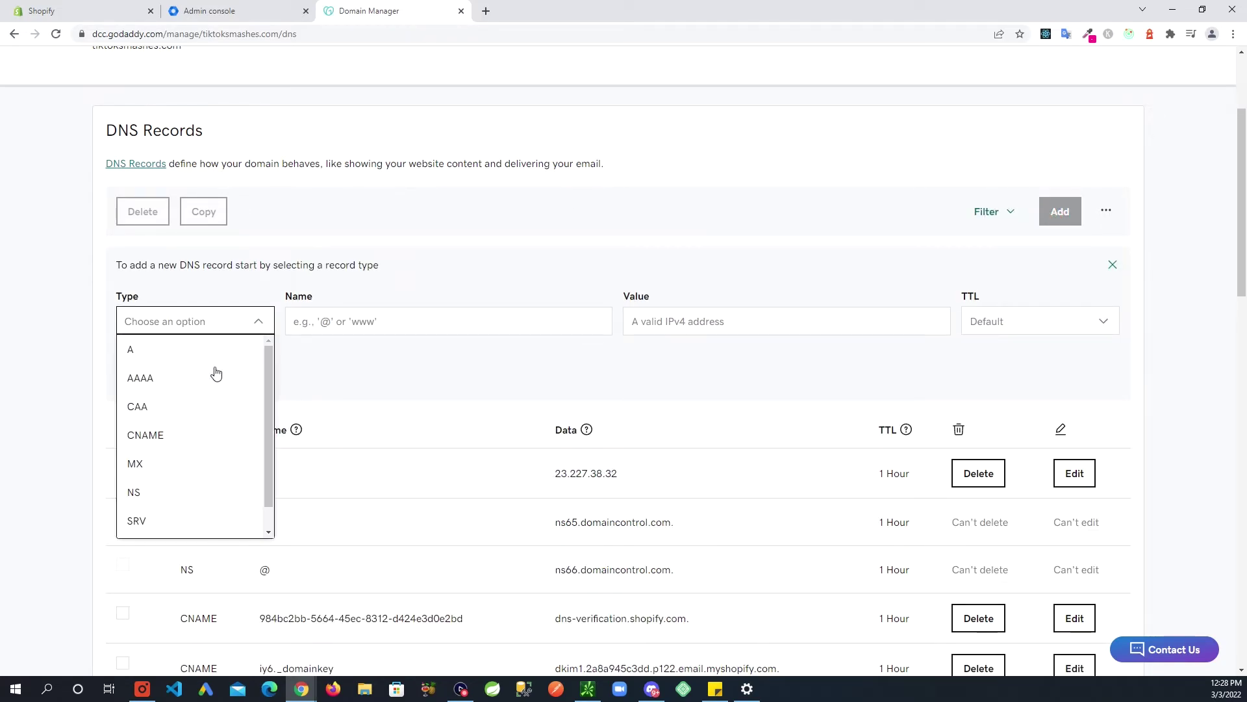
pyautogui.click(151, 435)
pyautogui.click(357, 323)
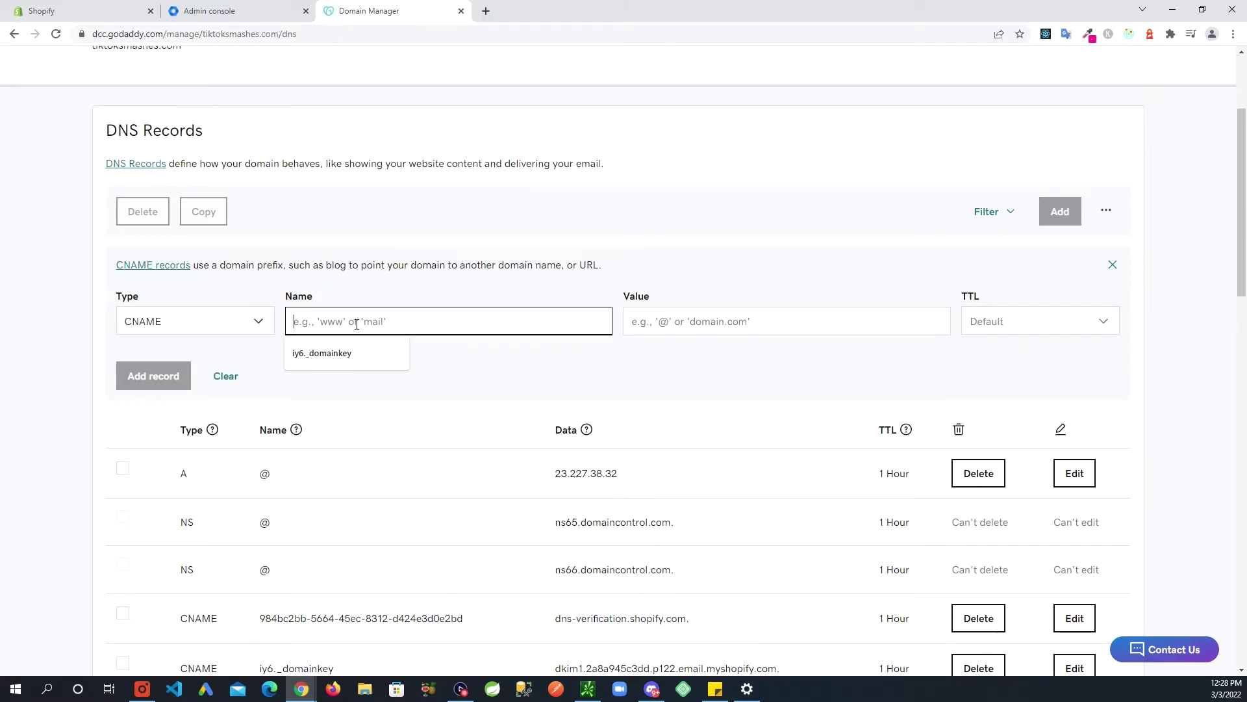
pyautogui.hotkey('ctrl', 'v')
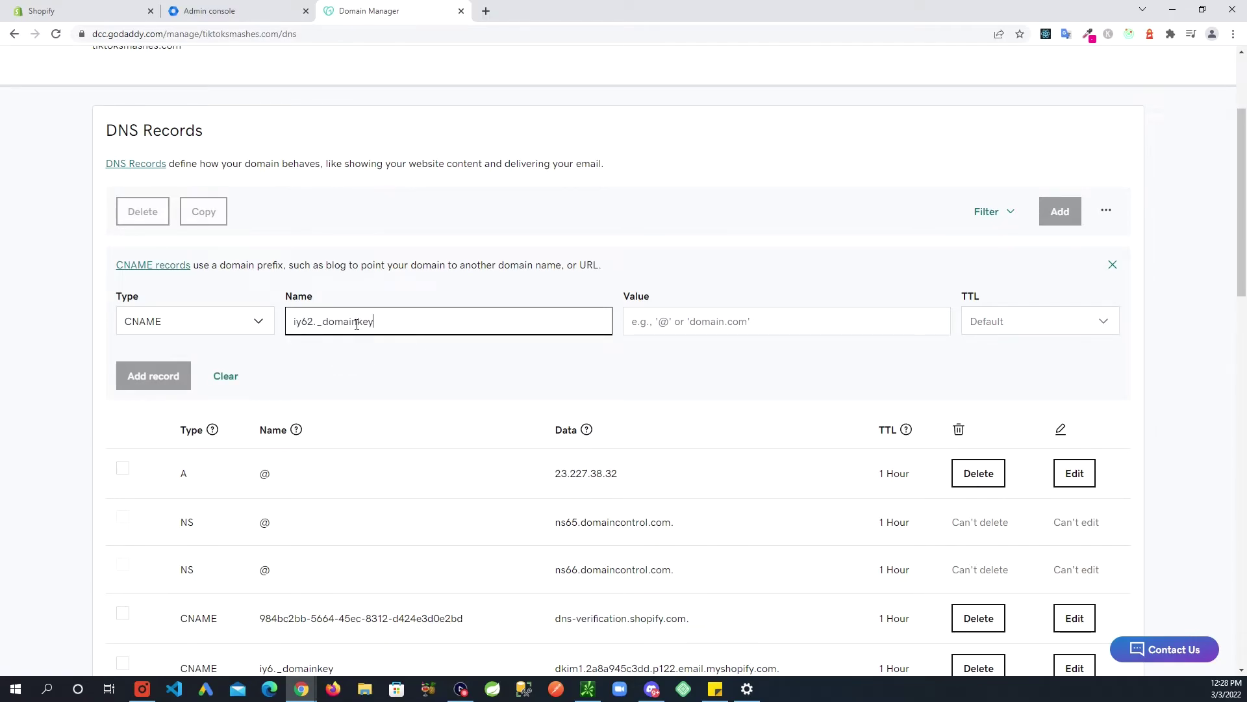
# Give it the value dkim2.2a8a945c3dd.p122.email.myshopify.com and save the CNAME record.
pyautogui.click(663, 323)
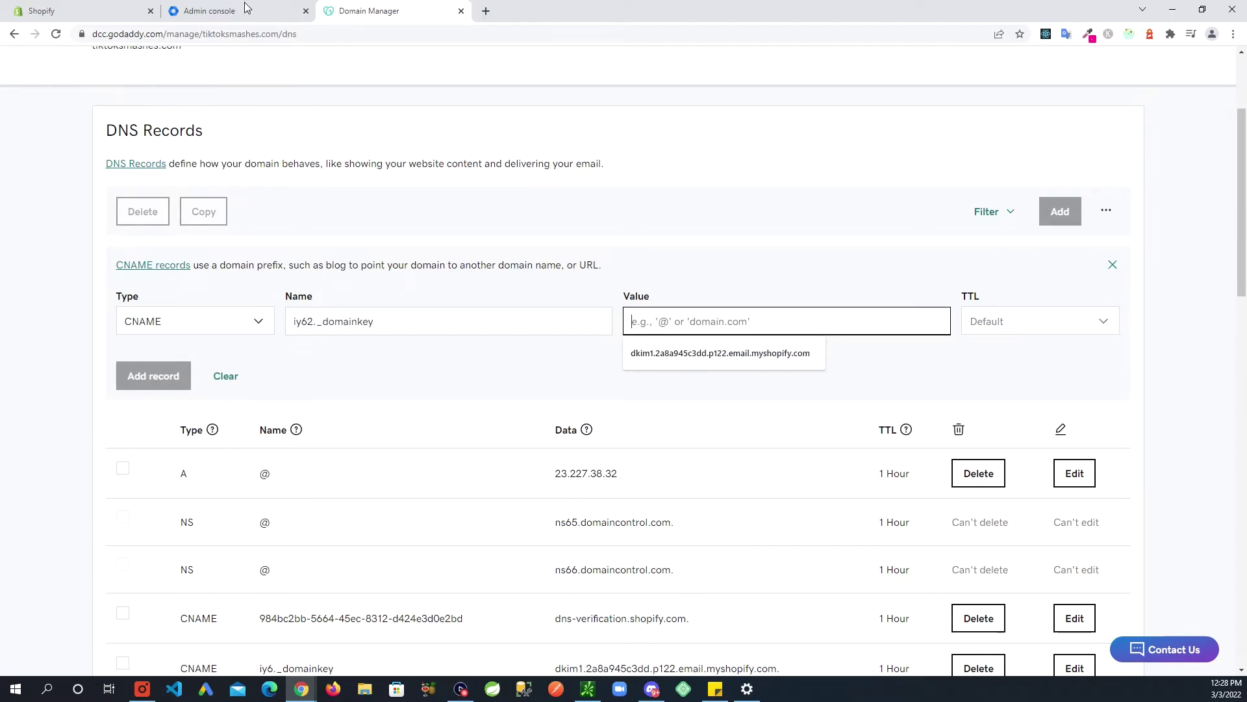
pyautogui.click(65, 11)
pyautogui.click(777, 426)
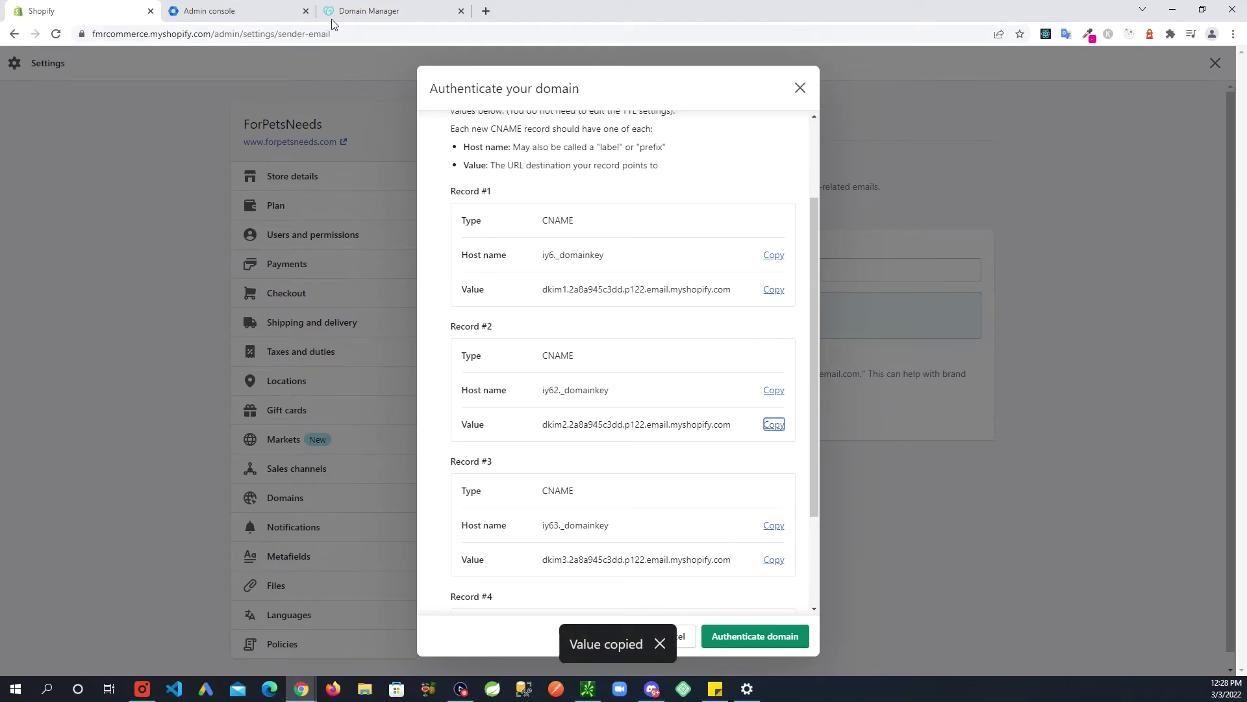
pyautogui.click(364, 11)
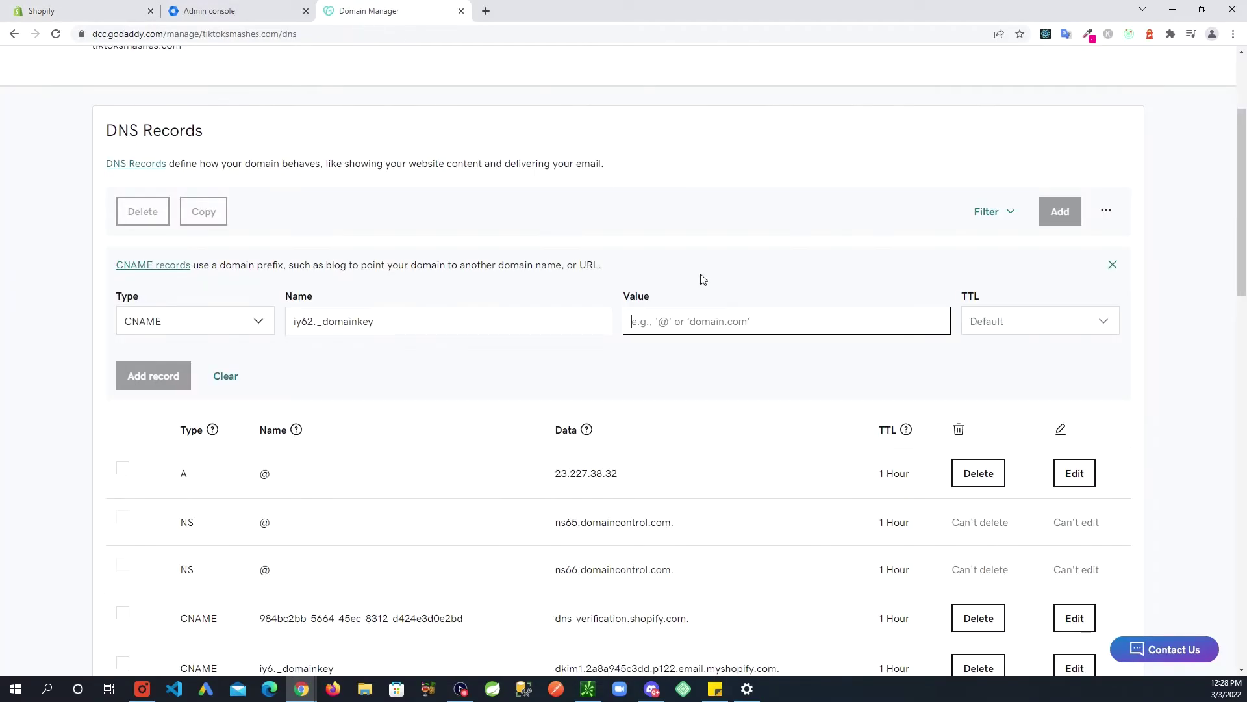
pyautogui.click(809, 317)
pyautogui.hotkey('ctrl', 'v')
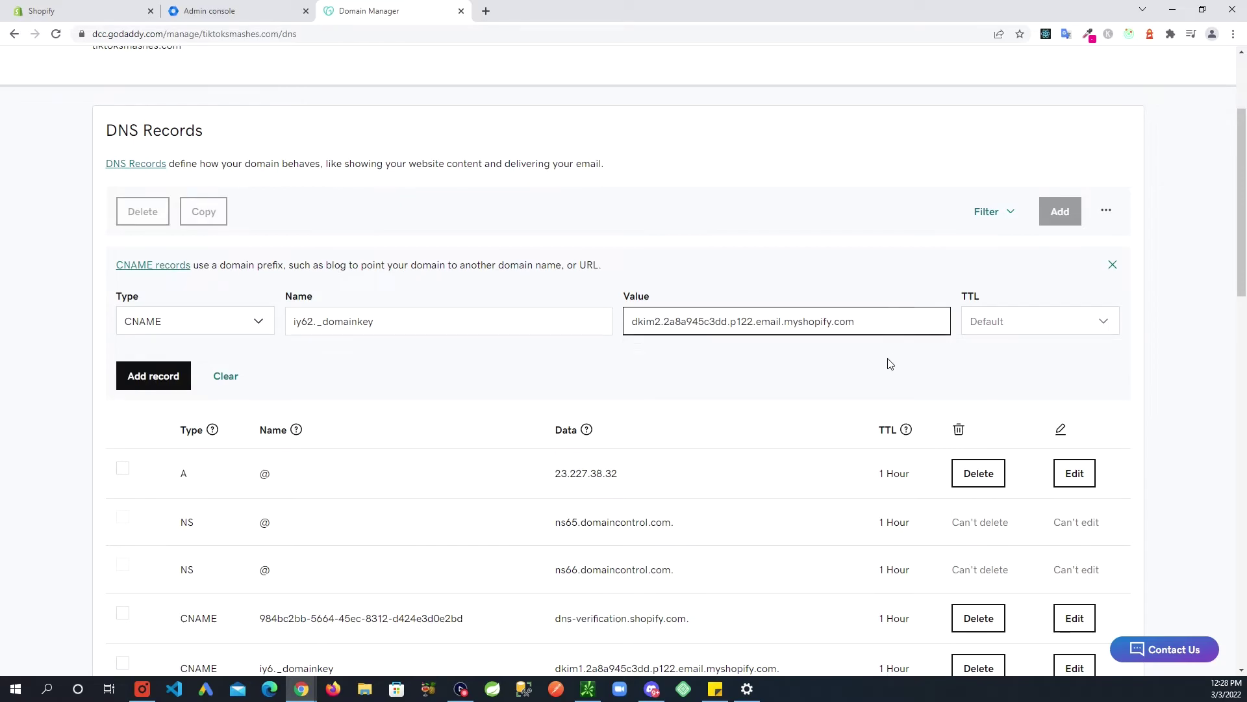
pyautogui.click(168, 379)
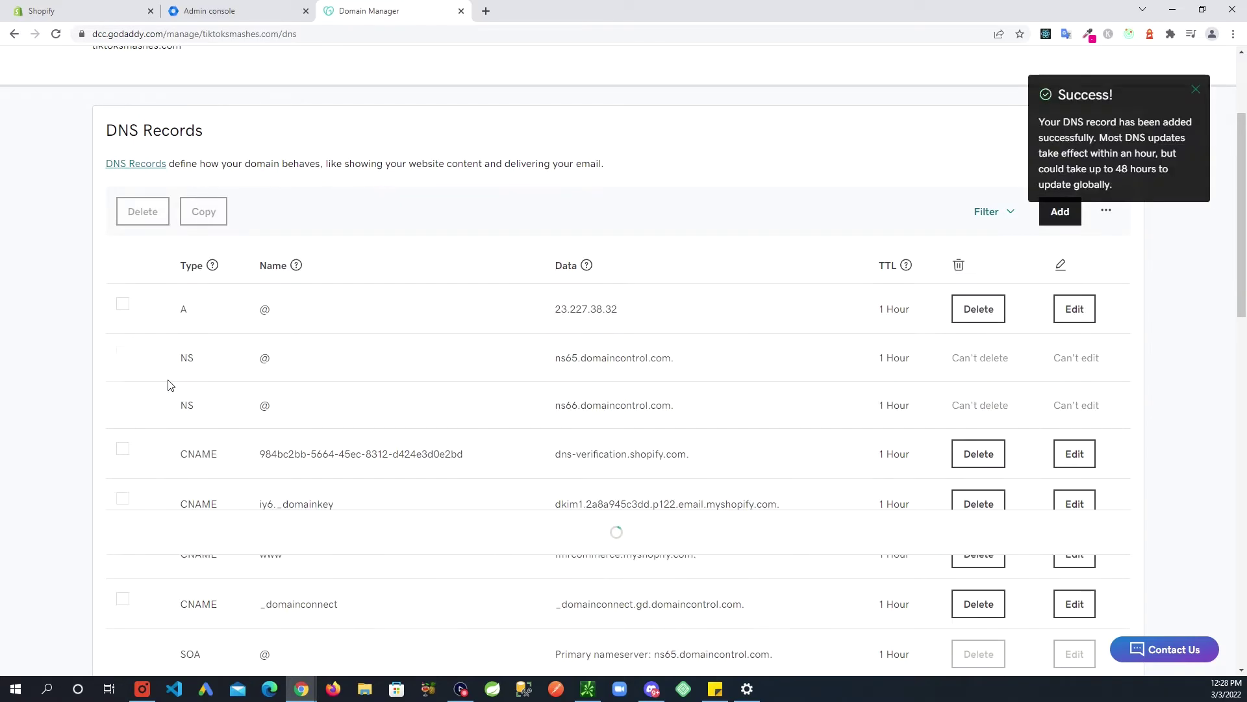
pyautogui.click(68, 11)
# Copy Shopify Record #3's host name iy63._domainkey, check GoDaddy's DNS list, then return to Shopify.
pyautogui.scroll(-1, 664, 542)
pyautogui.scroll(-2, 664, 542)
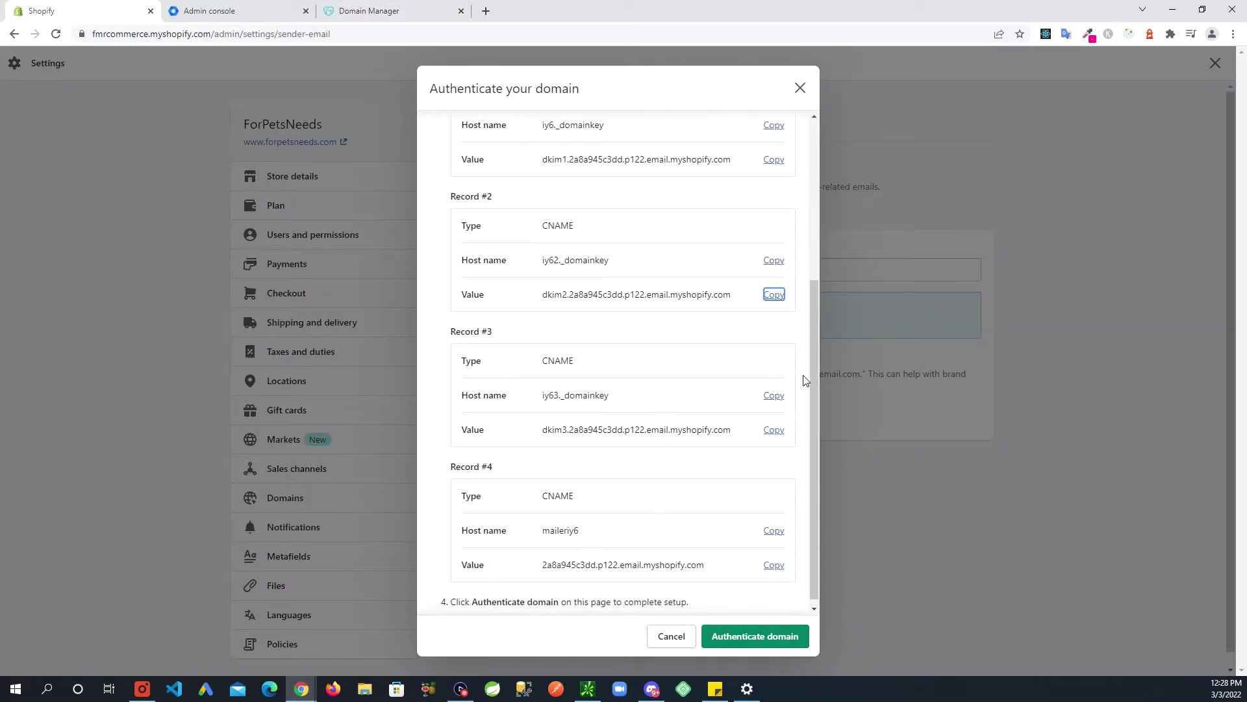
pyautogui.click(774, 397)
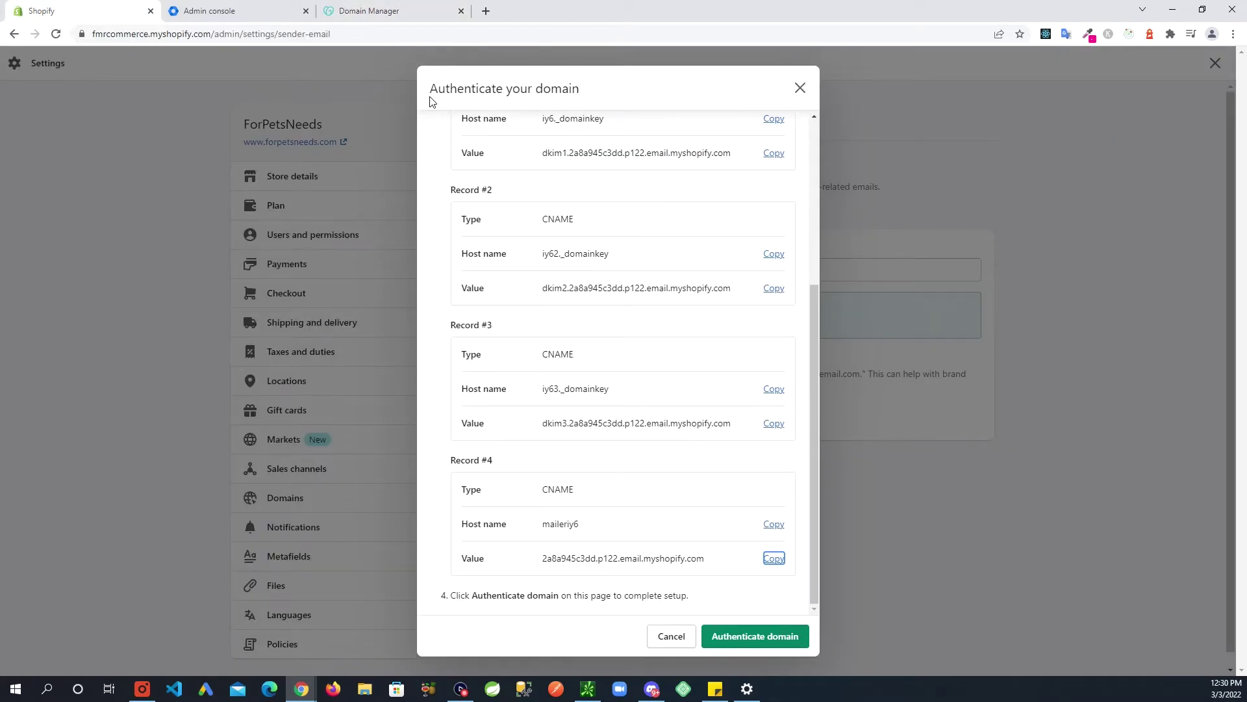
pyautogui.click(358, 17)
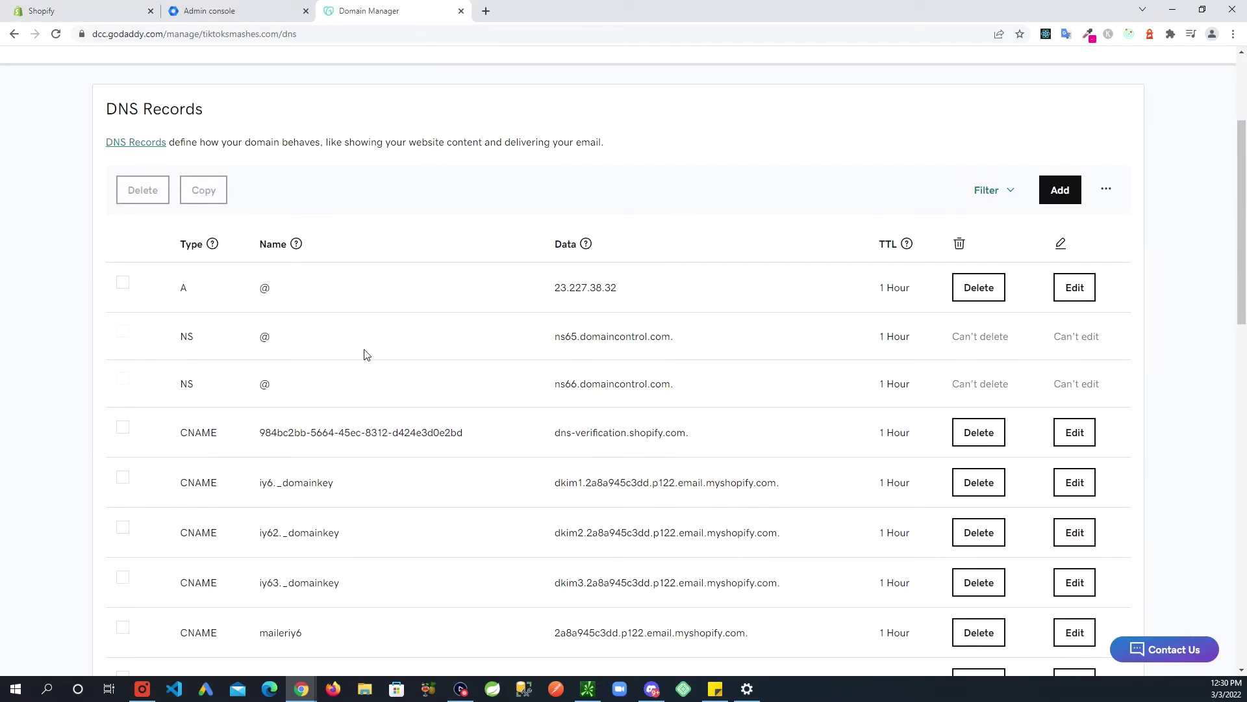
pyautogui.scroll(1, 364, 354)
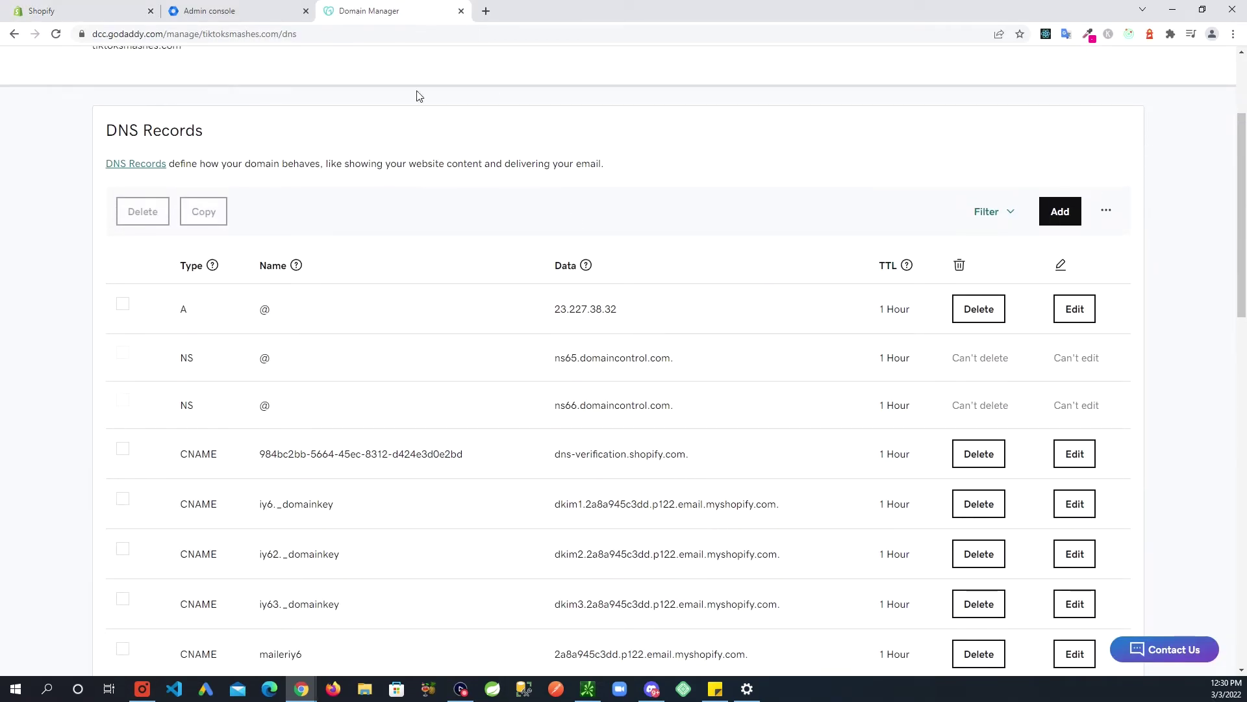
pyautogui.click(108, 18)
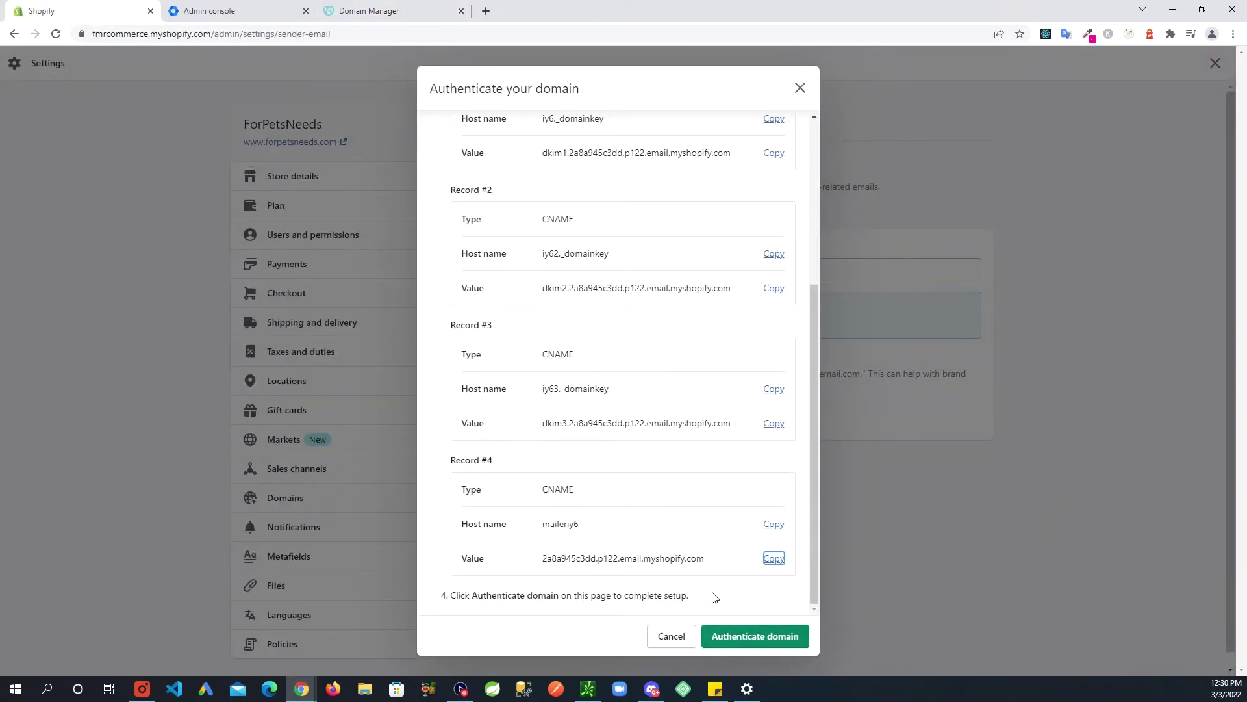
# Have Shopify verify the DNS records and review the 'Domain authentication is in progress' notice.
pyautogui.click(749, 640)
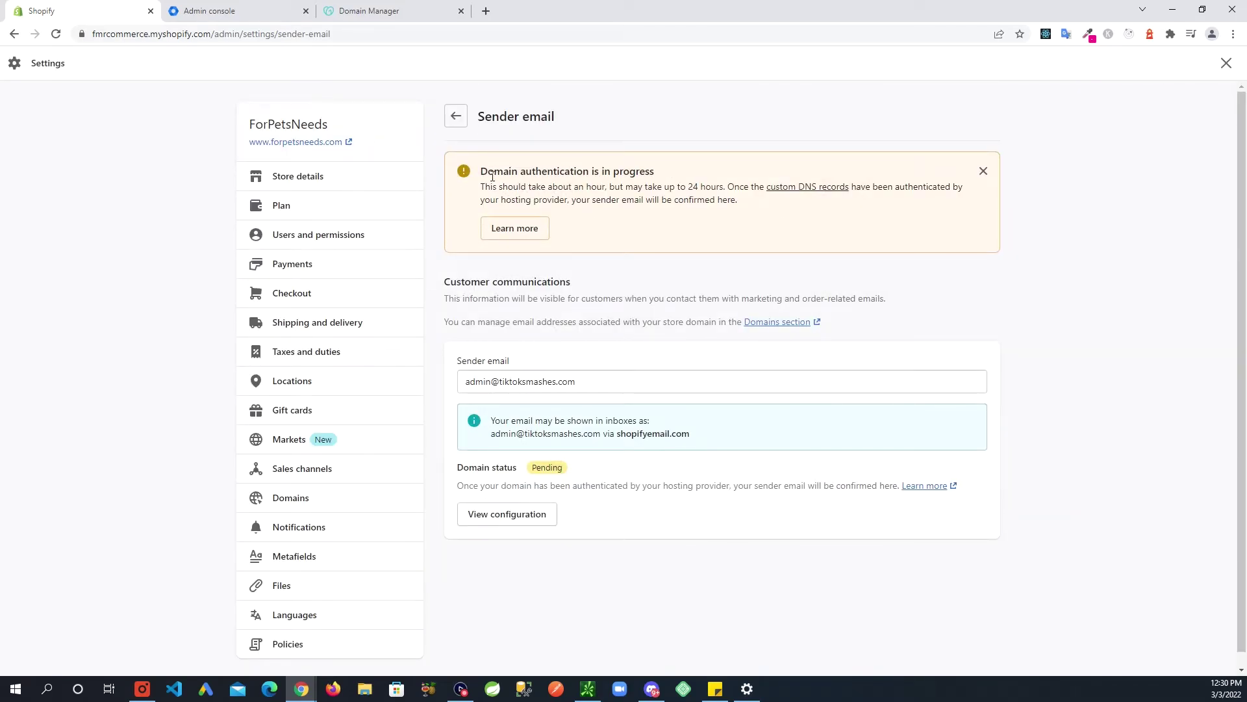
pyautogui.moveTo(492, 177); pyautogui.dragTo(653, 173)
pyautogui.click(703, 265)
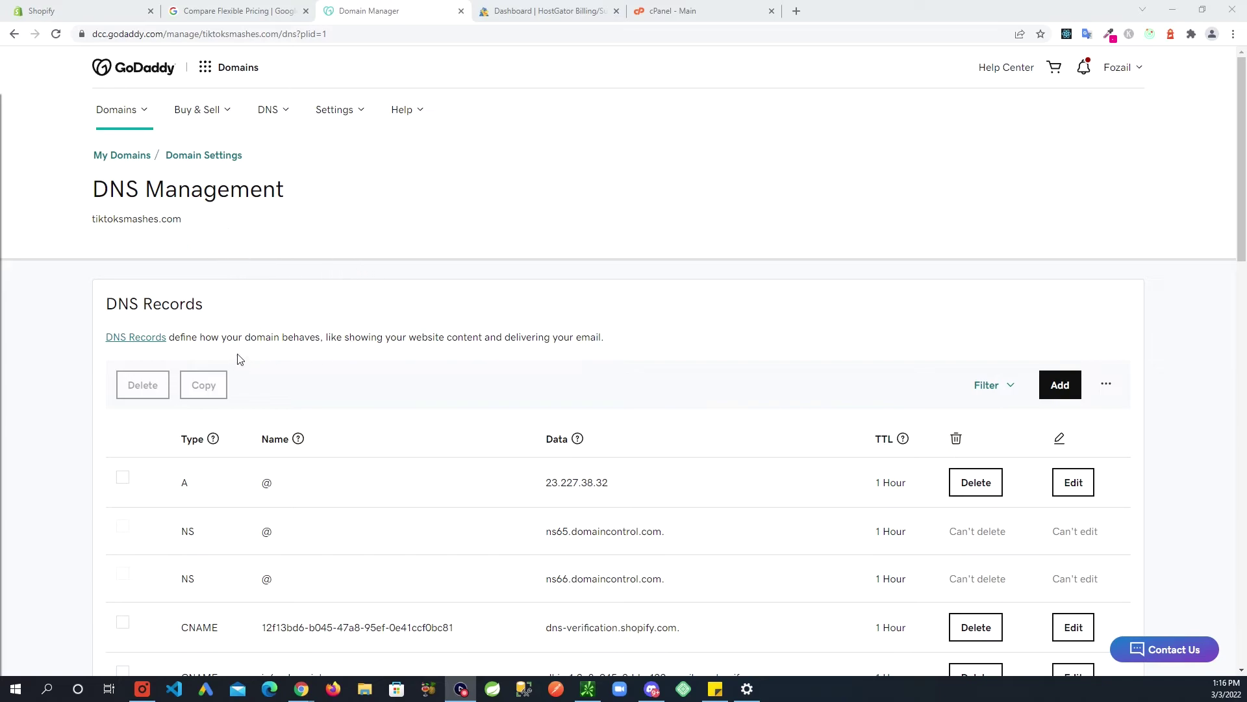
pyautogui.click(523, 15)
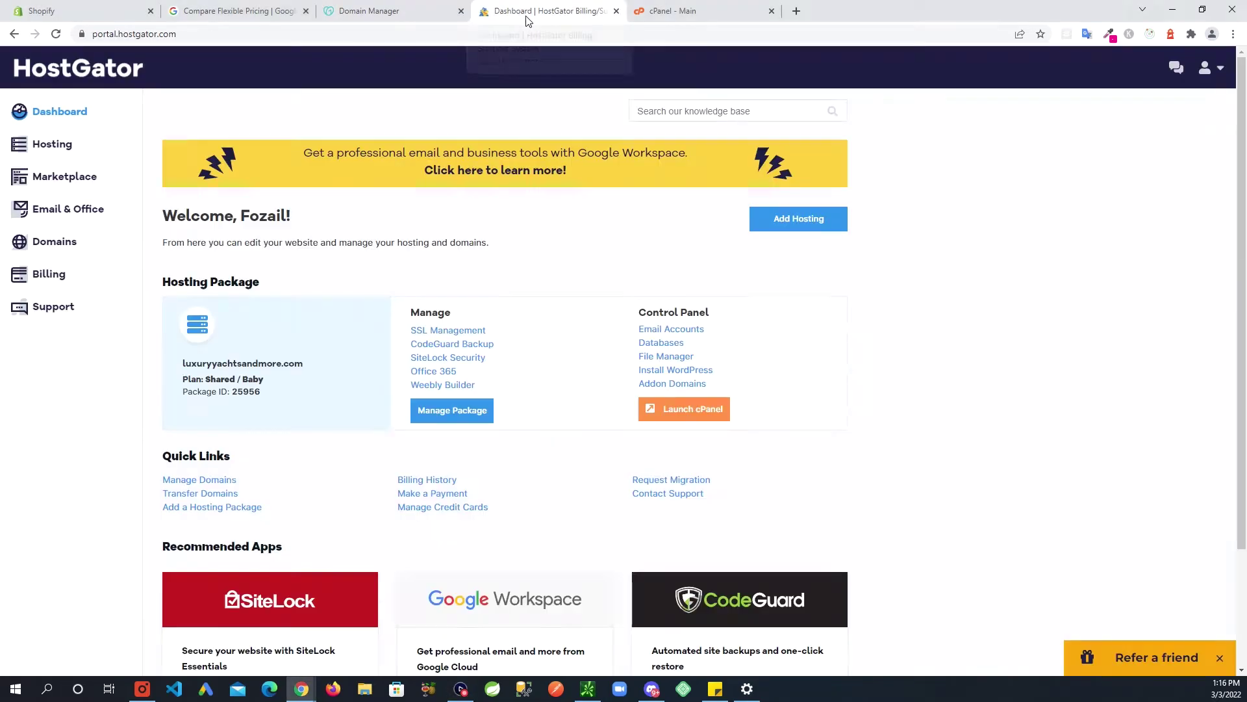
pyautogui.click(58, 148)
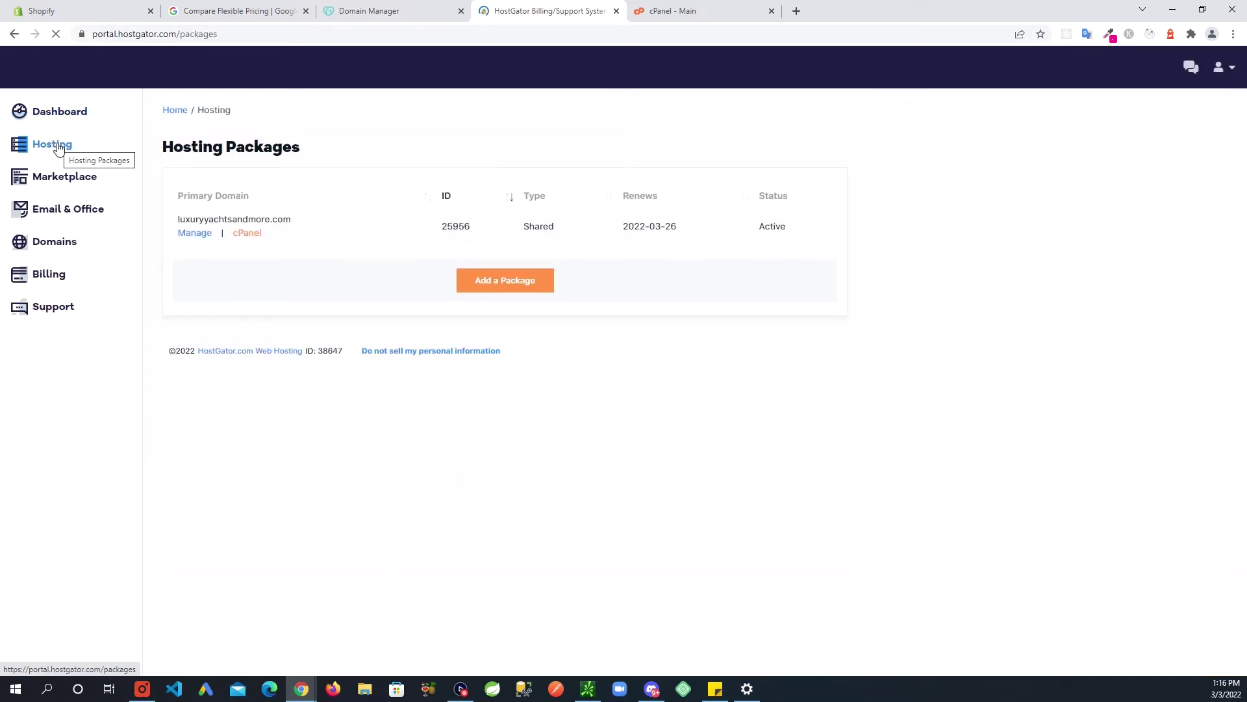
pyautogui.click(247, 235)
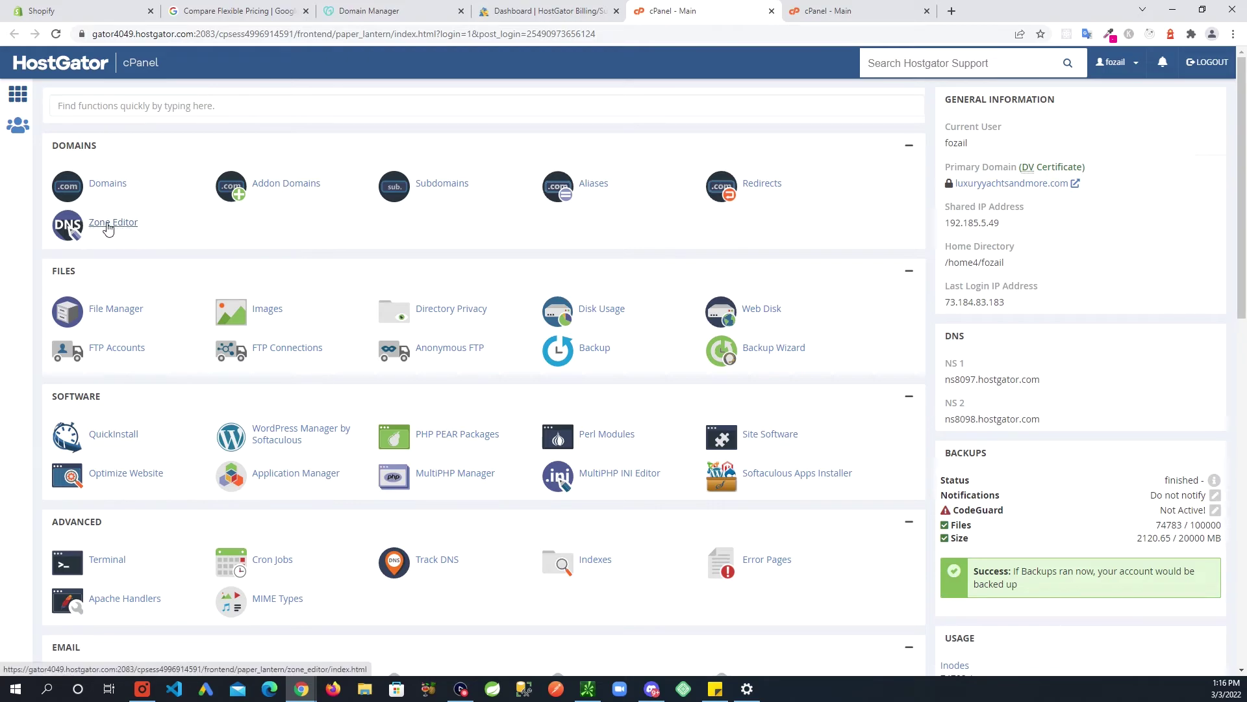
pyautogui.click(117, 228)
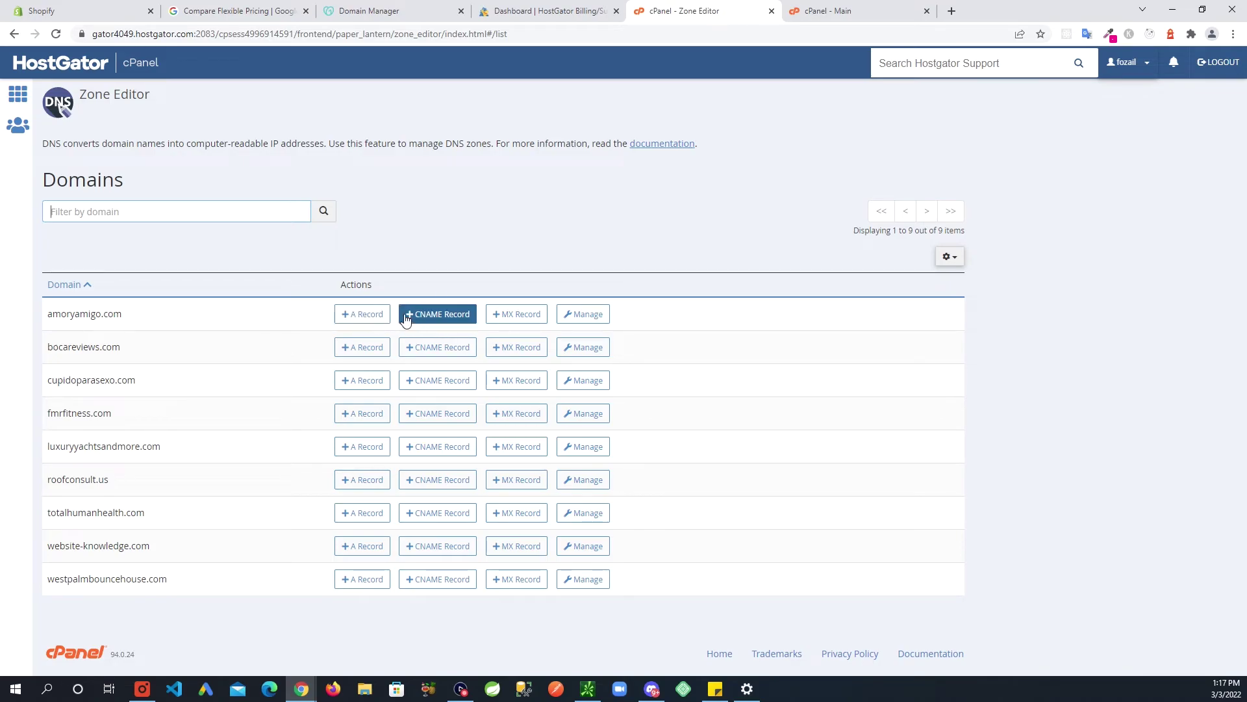
pyautogui.click(520, 315)
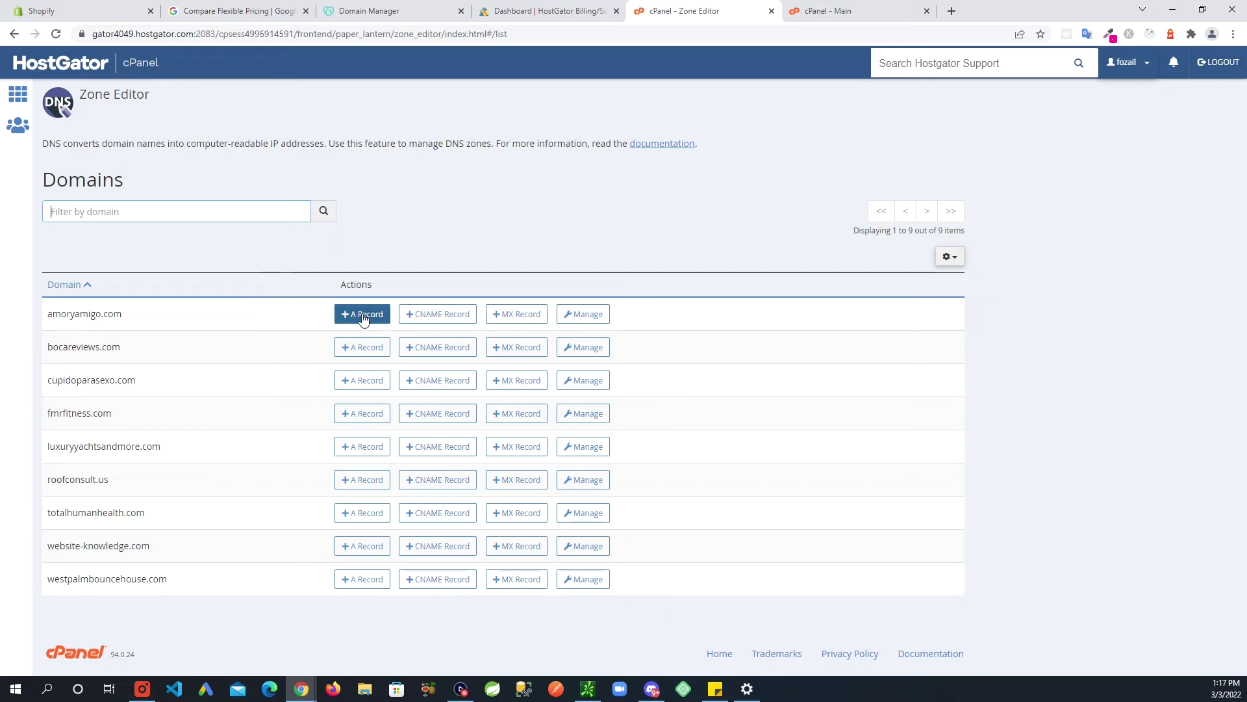
pyautogui.hotkey('ctrl', '3')
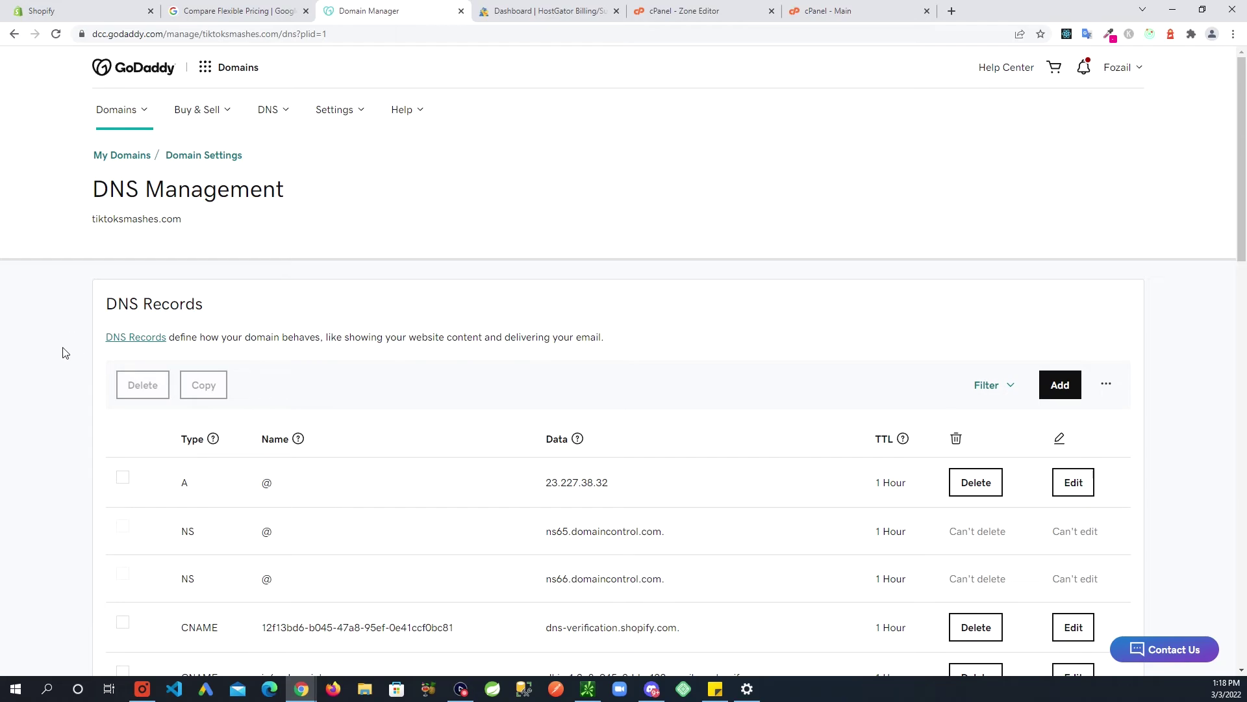
# Go to page 2 of the tiktoksmashes.com DNS records table in GoDaddy.
pyautogui.scroll(-3, 65, 353)
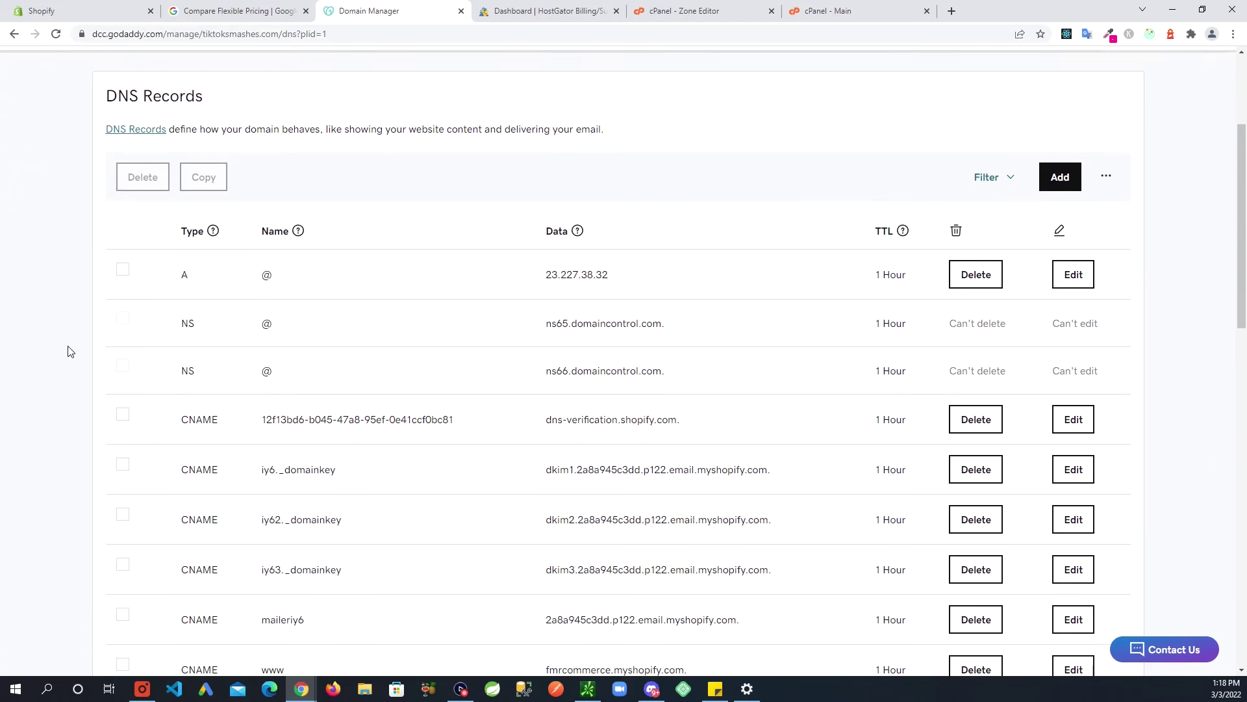
pyautogui.scroll(-3, 70, 351)
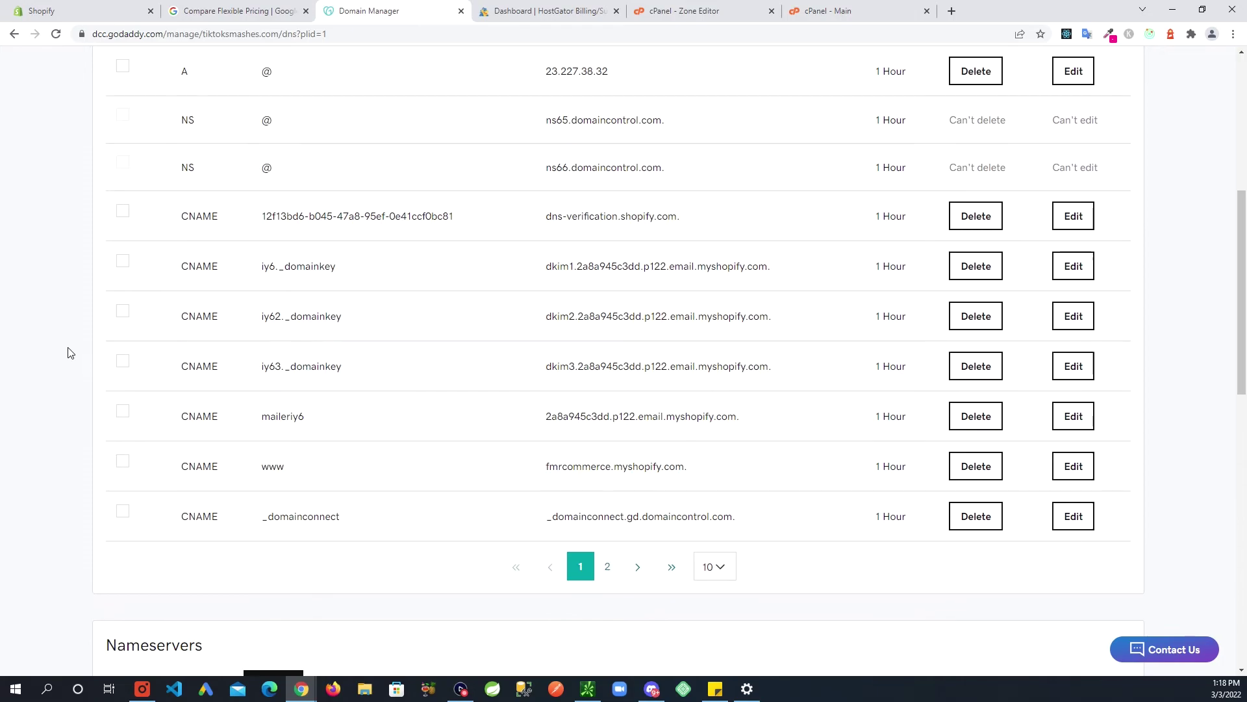
pyautogui.scroll(1, 625, 383)
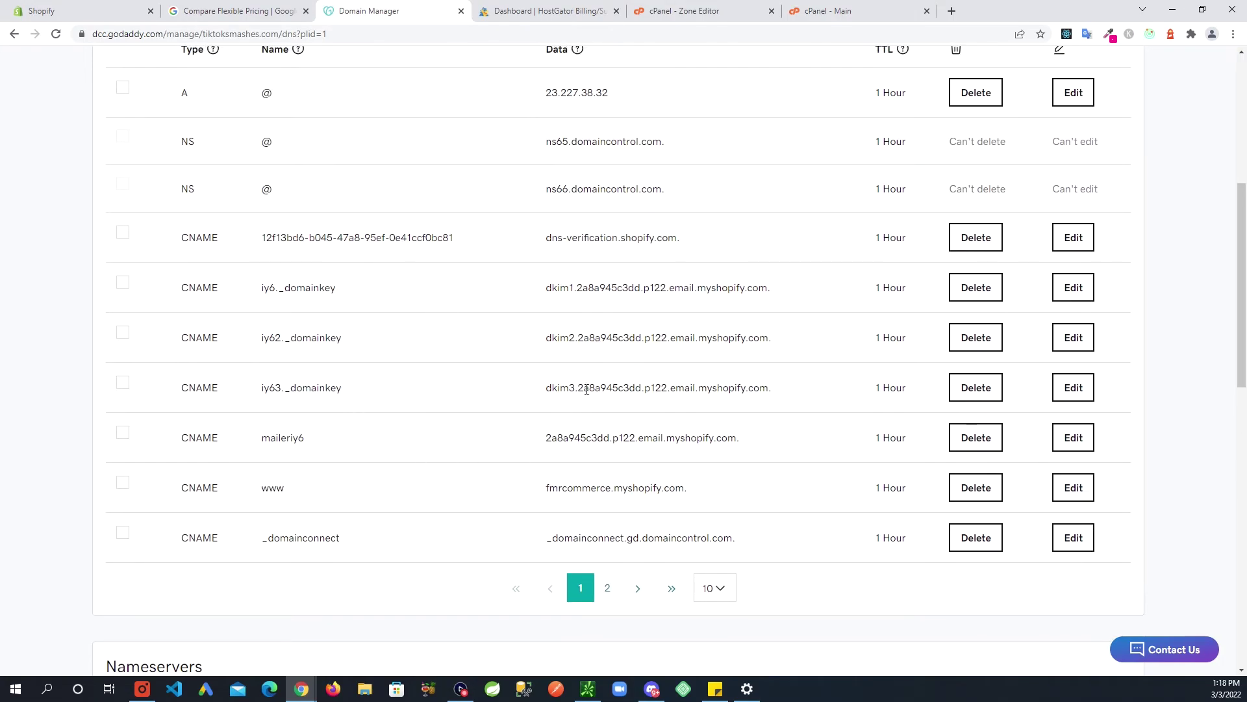
pyautogui.click(608, 589)
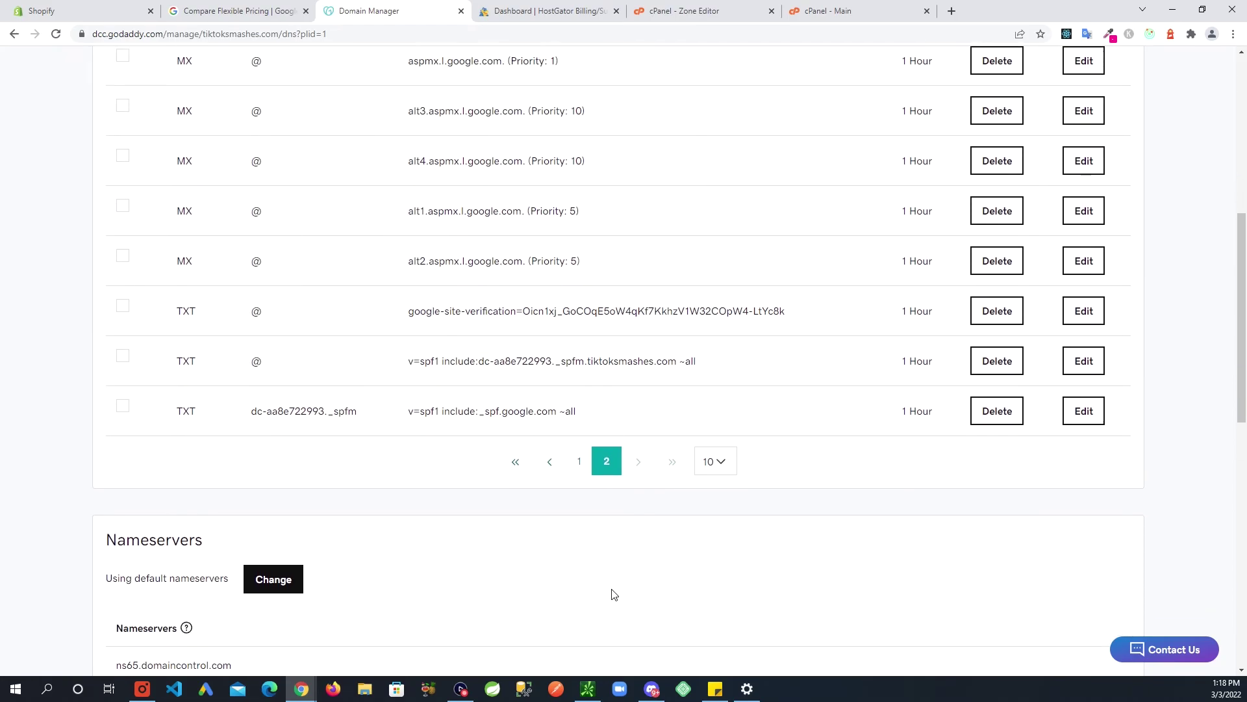
pyautogui.scroll(2, 614, 595)
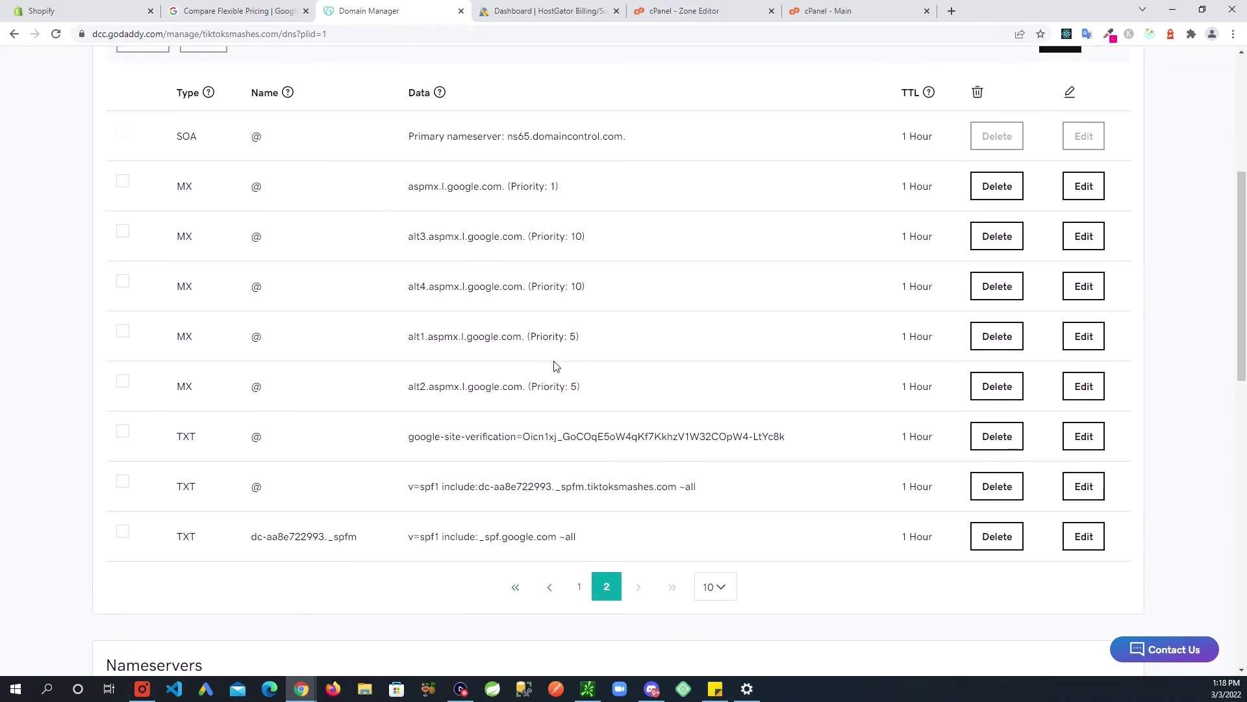
pyautogui.scroll(1, 503, 459)
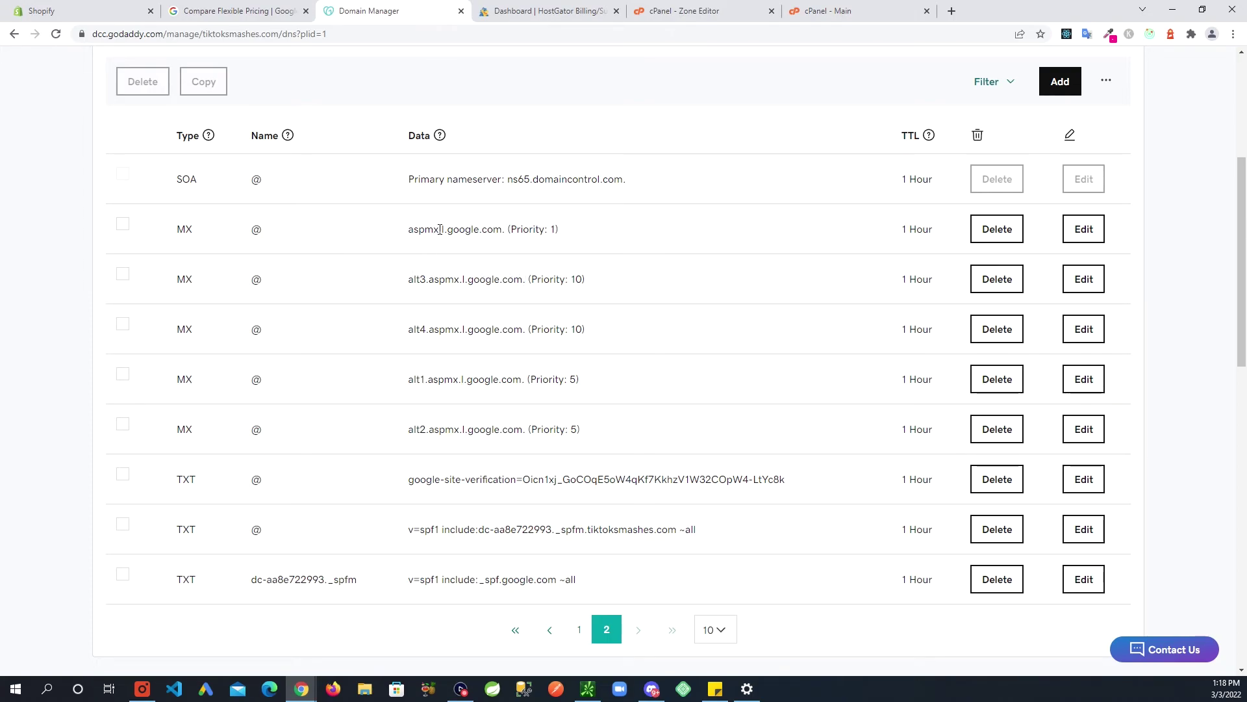
# Review the Google aspmx MX records, google-site-verification TXT value and Google SPF include value.
pyautogui.moveTo(604, 284); pyautogui.dragTo(471, 280)
pyautogui.moveTo(571, 229); pyautogui.dragTo(444, 228)
pyautogui.click(661, 342)
pyautogui.moveTo(176, 225); pyautogui.dragTo(599, 439)
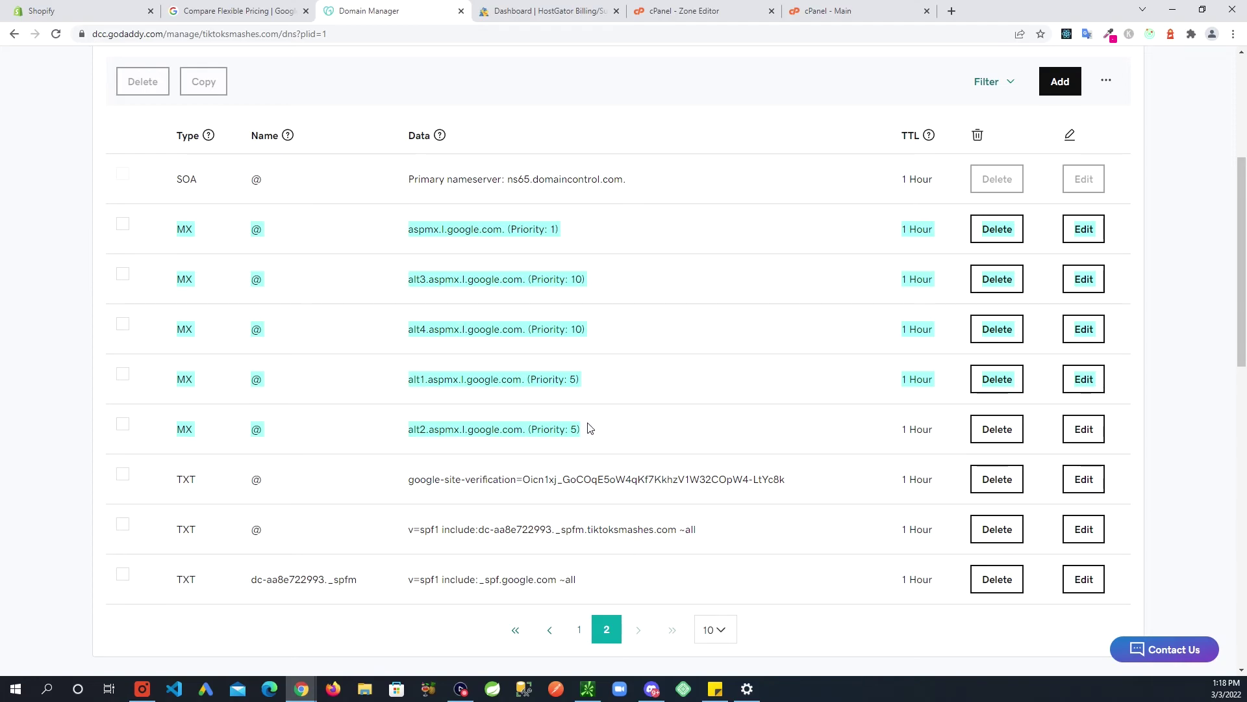
pyautogui.scroll(-2, 552, 425)
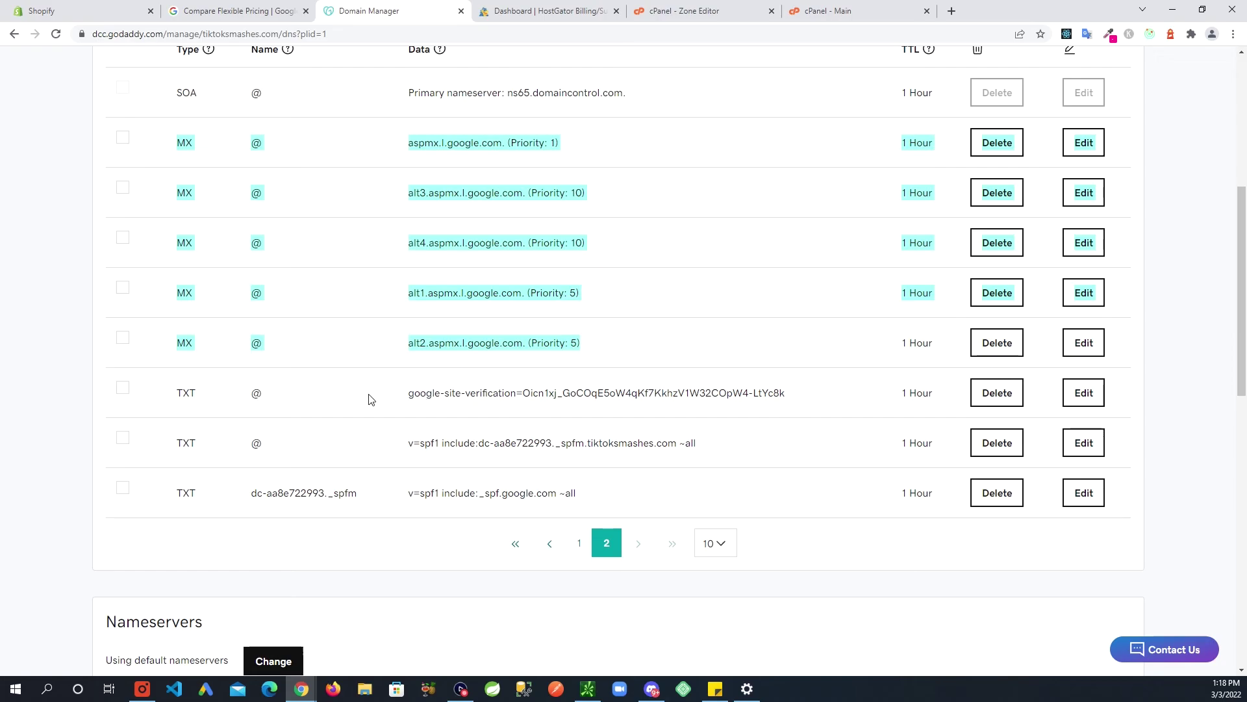
pyautogui.click(395, 397)
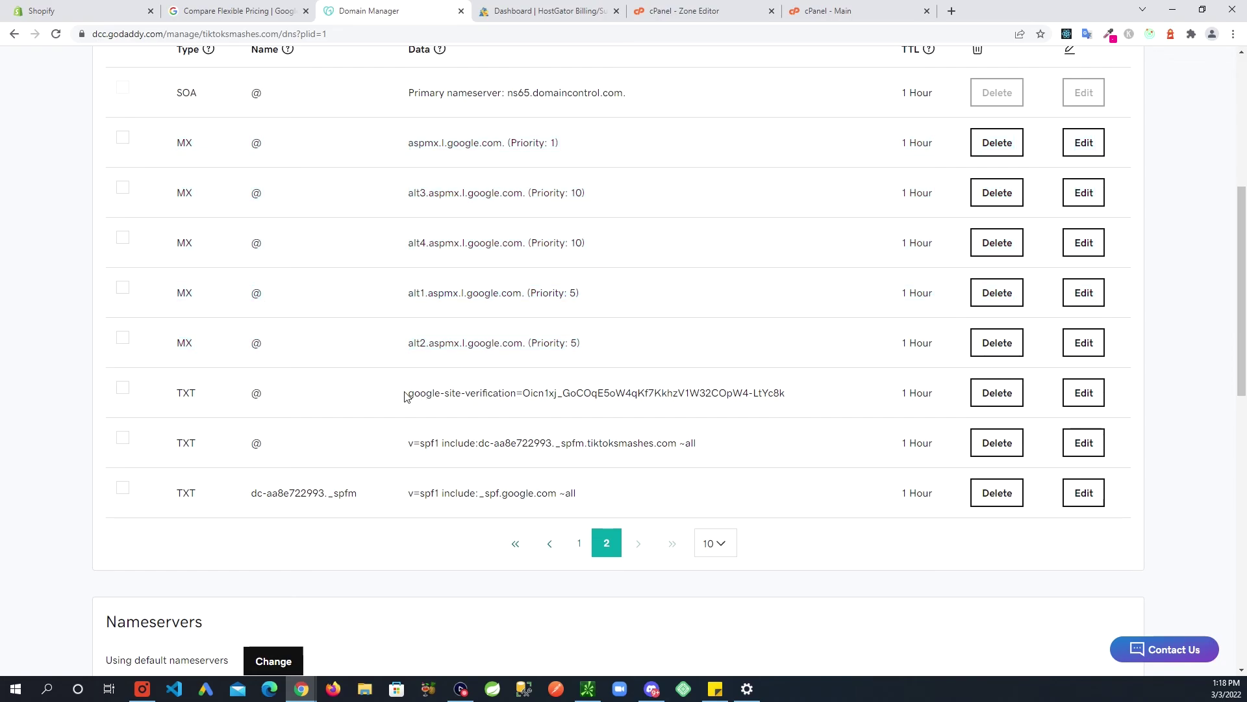
pyautogui.moveTo(406, 394); pyautogui.dragTo(791, 401)
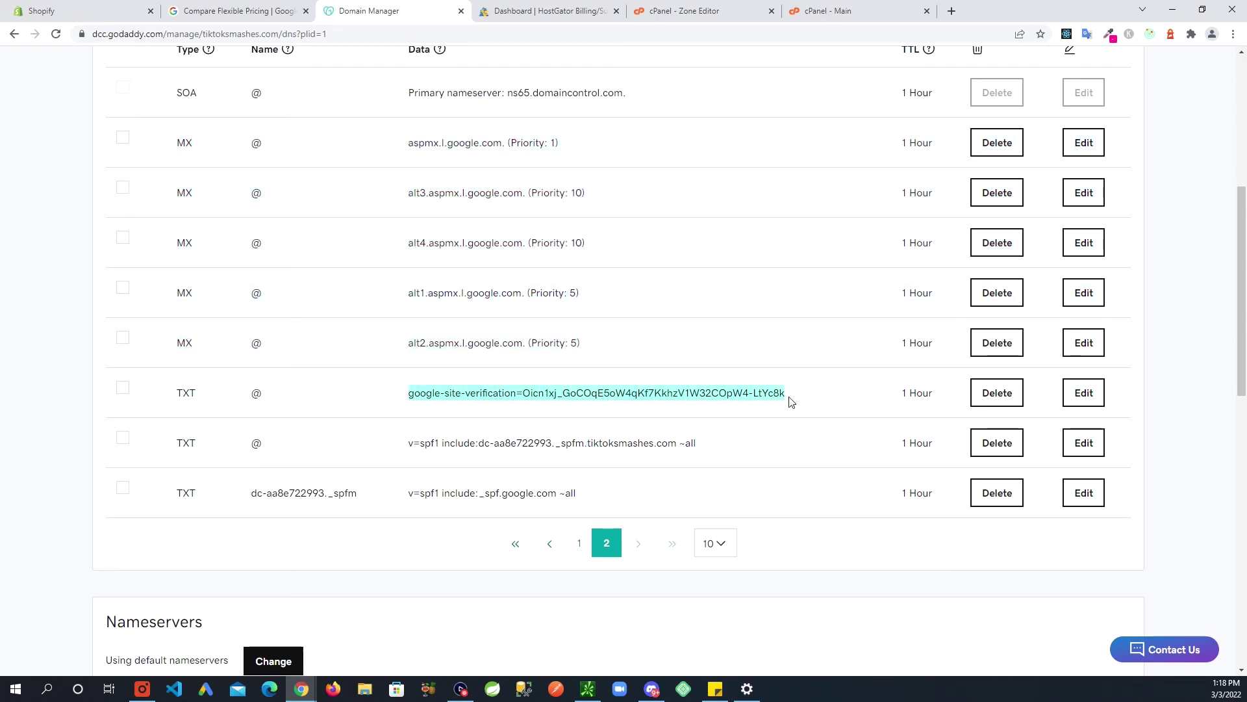
pyautogui.click(376, 387)
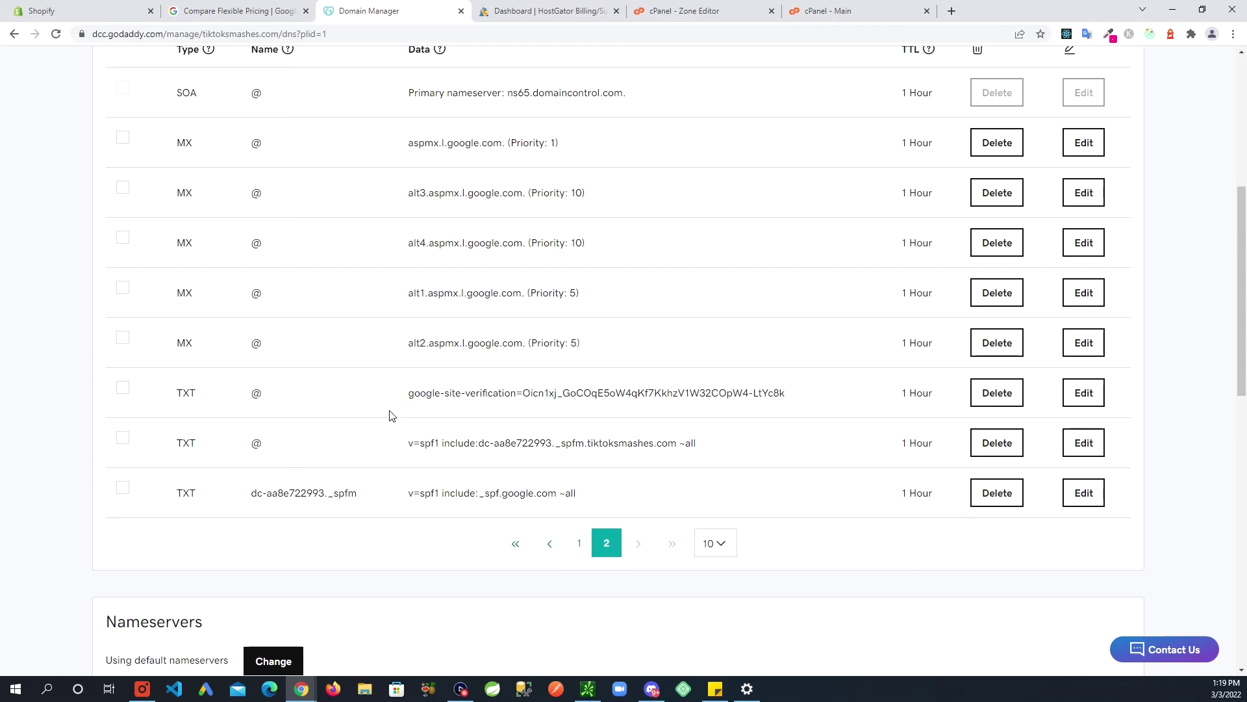
pyautogui.scroll(-1, 392, 416)
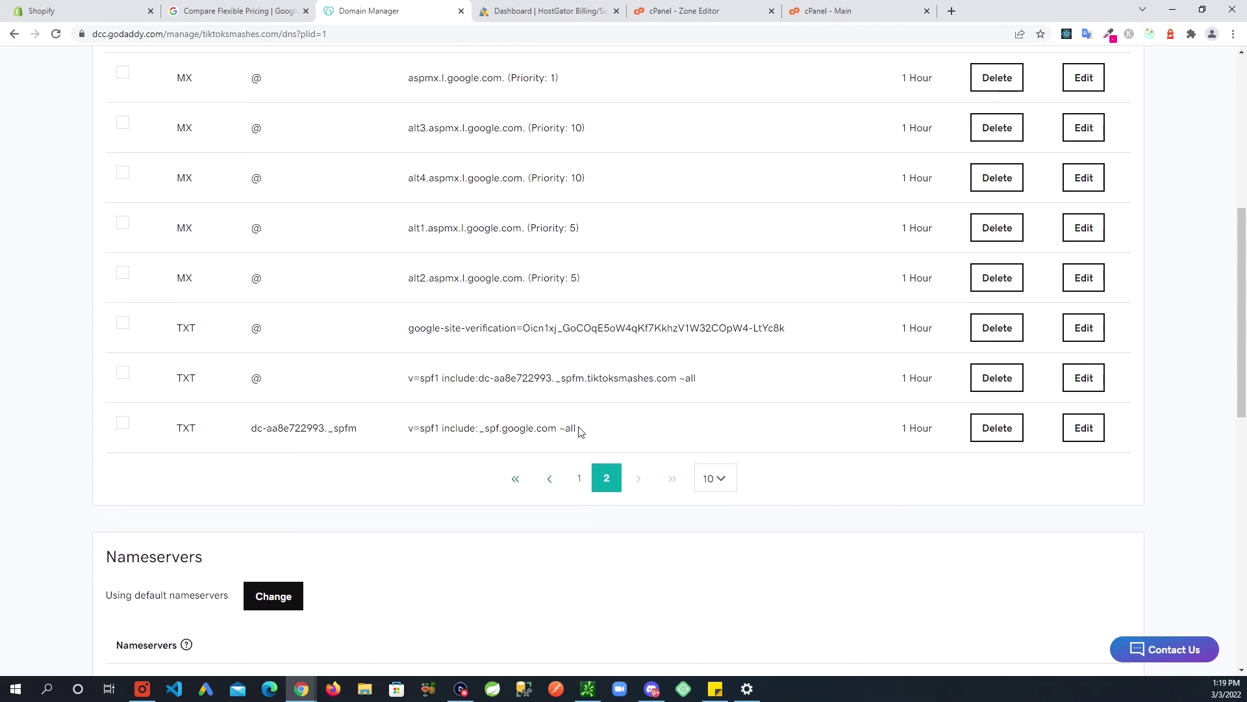
pyautogui.moveTo(577, 429); pyautogui.dragTo(411, 425)
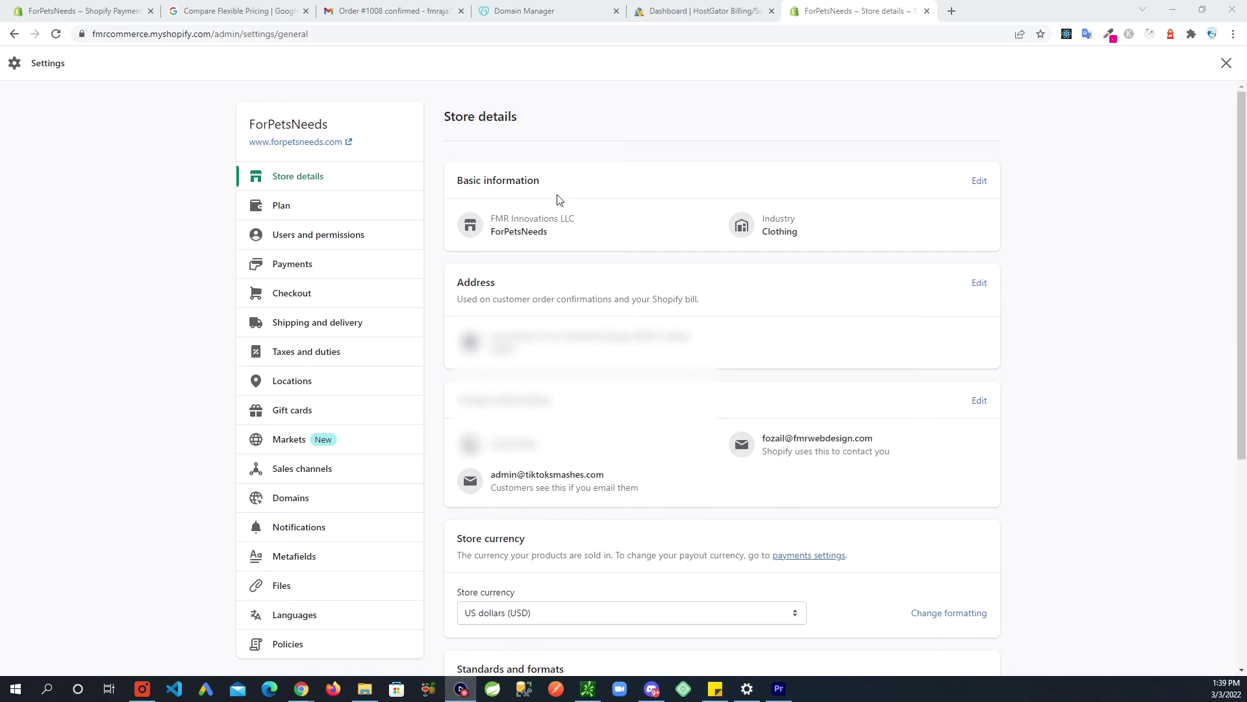
# Open the ForPetsNeeds order confirmation in Gmail and confirm it came from the tiktoksmashes.com admin address.
pyautogui.click(375, 13)
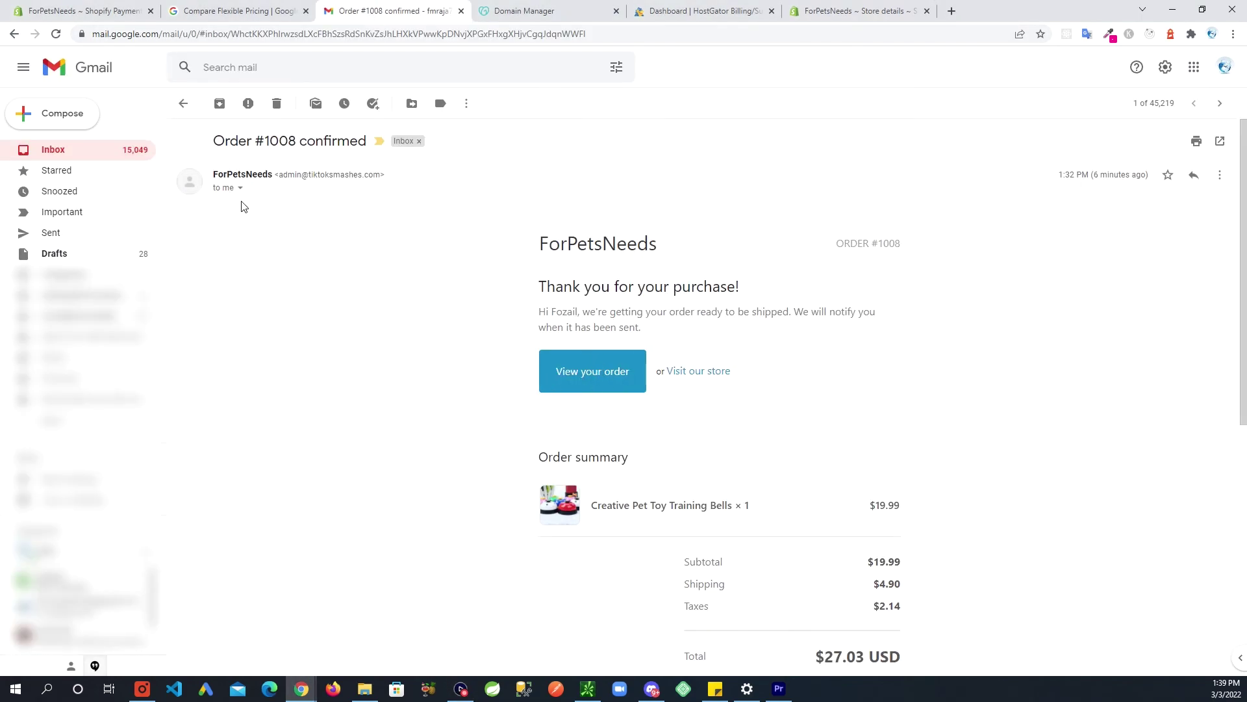
pyautogui.moveTo(386, 174); pyautogui.dragTo(278, 174)
pyautogui.click(356, 201)
pyautogui.moveTo(279, 175); pyautogui.dragTo(382, 177)
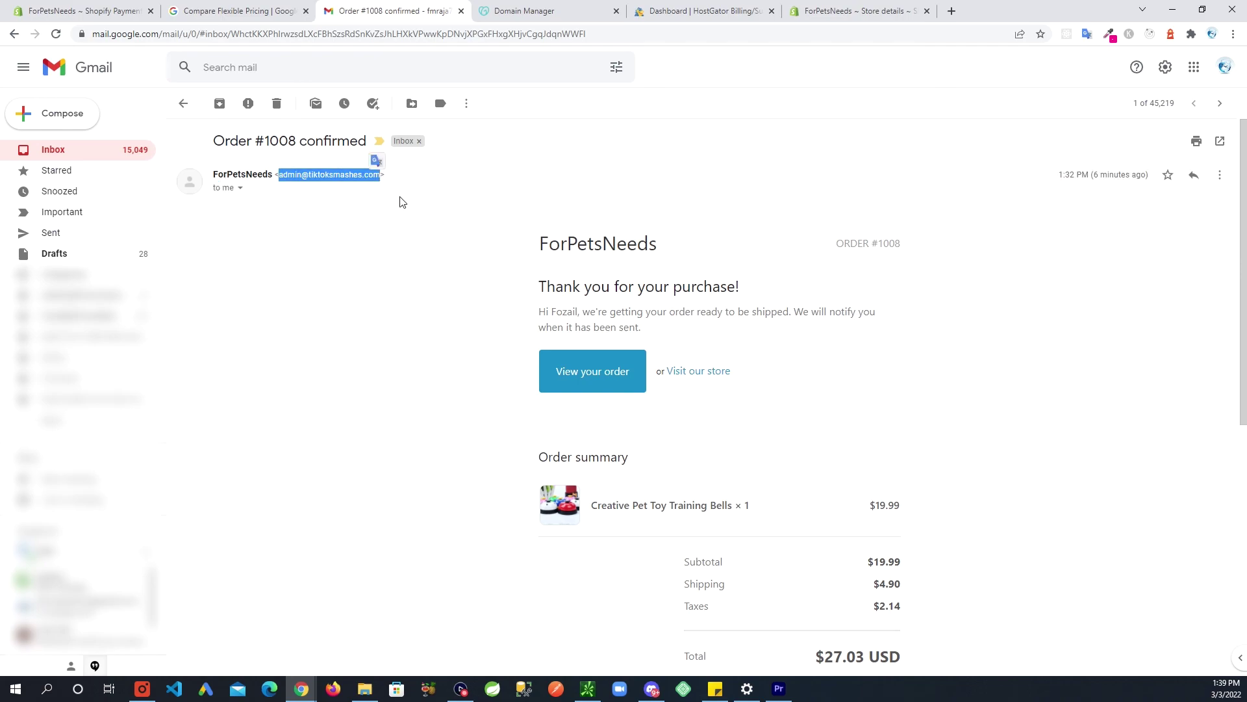
pyautogui.click(382, 202)
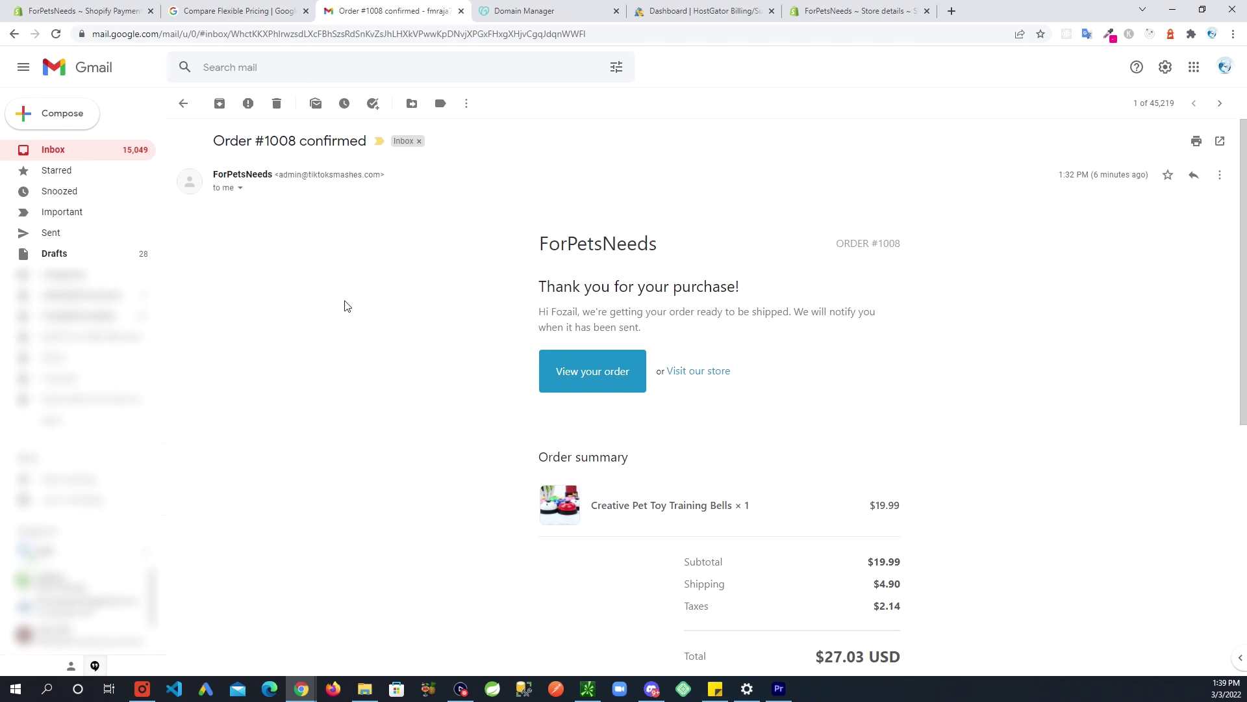